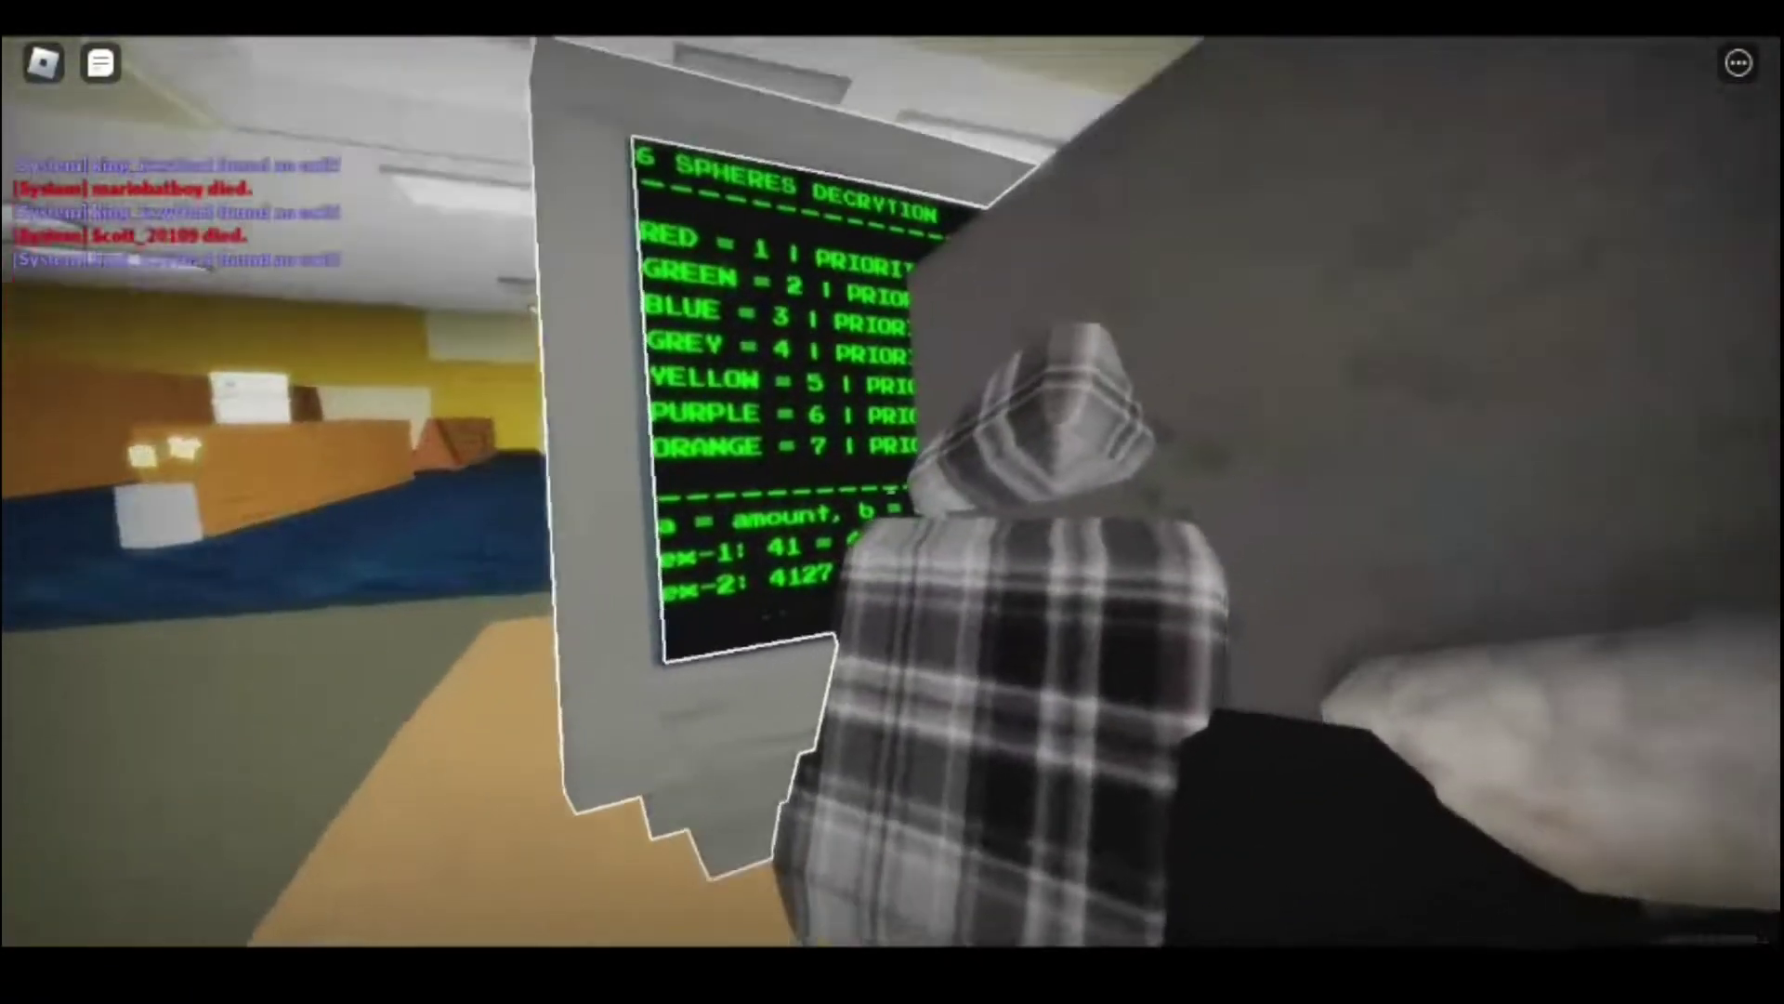
Step: Bring up the decryption monitor's code entry, then walk the wooden corridor into the carpeted room
{"action": "left_click", "coordinate": [863, 491]}
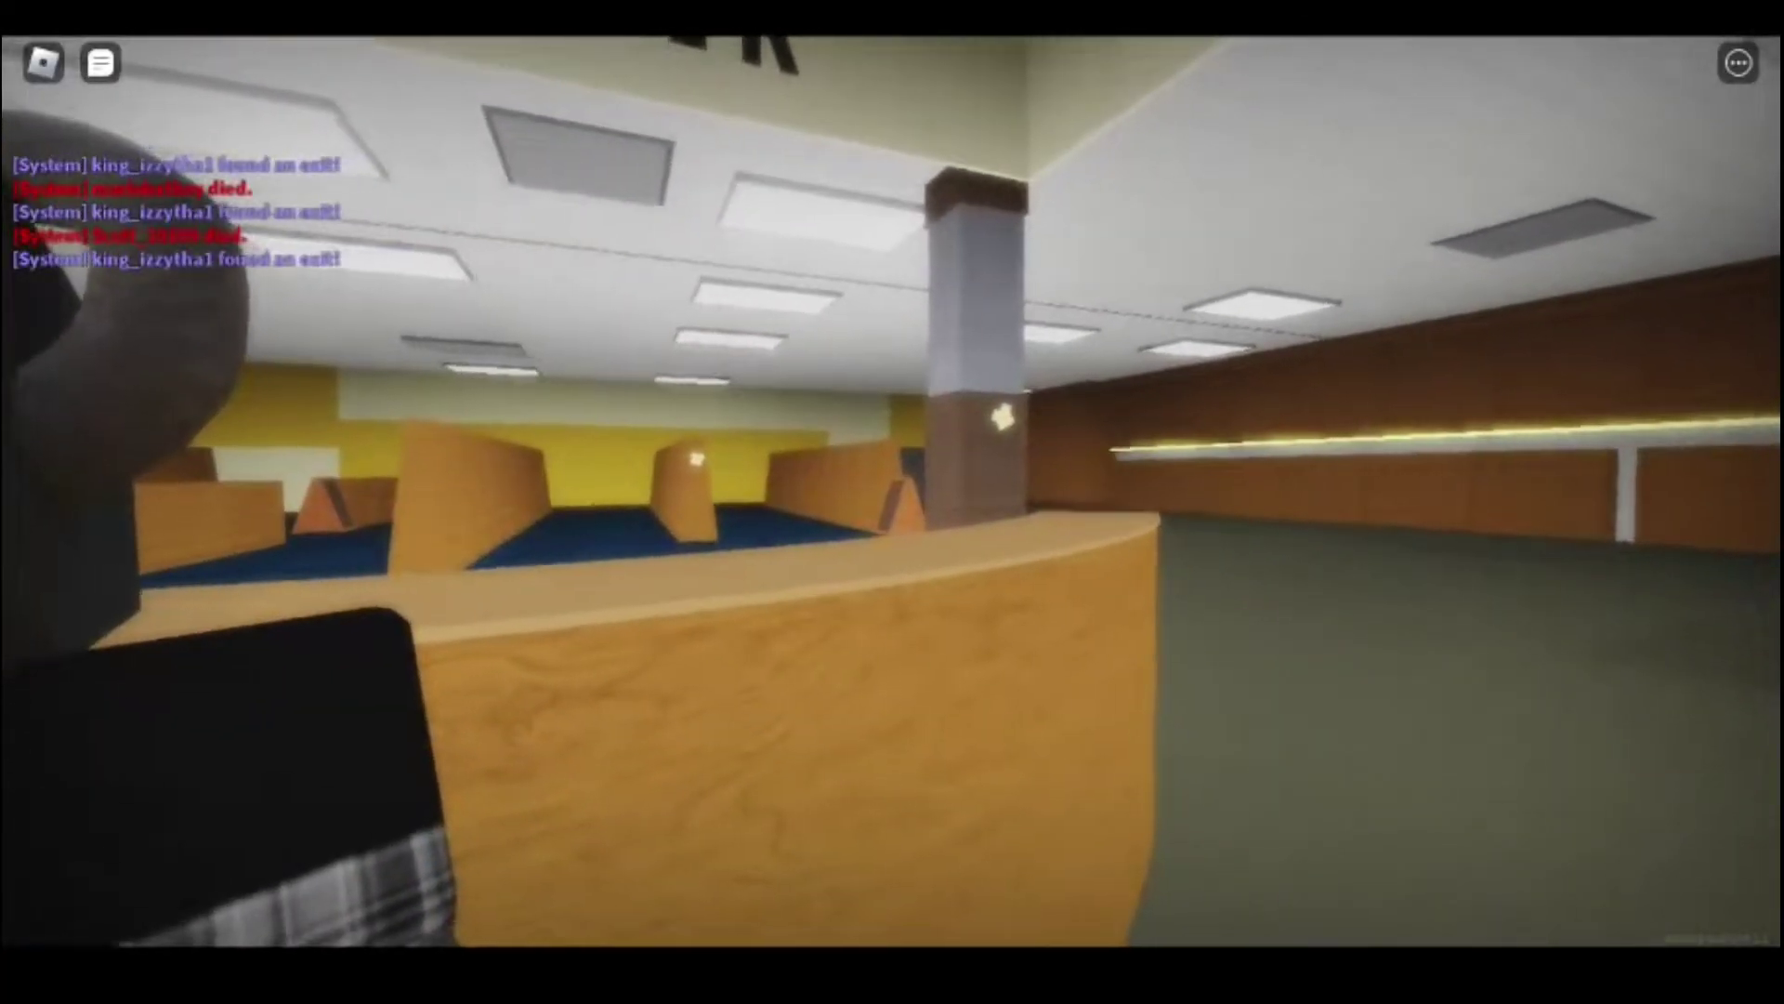
{"action": "key", "text": "w"}
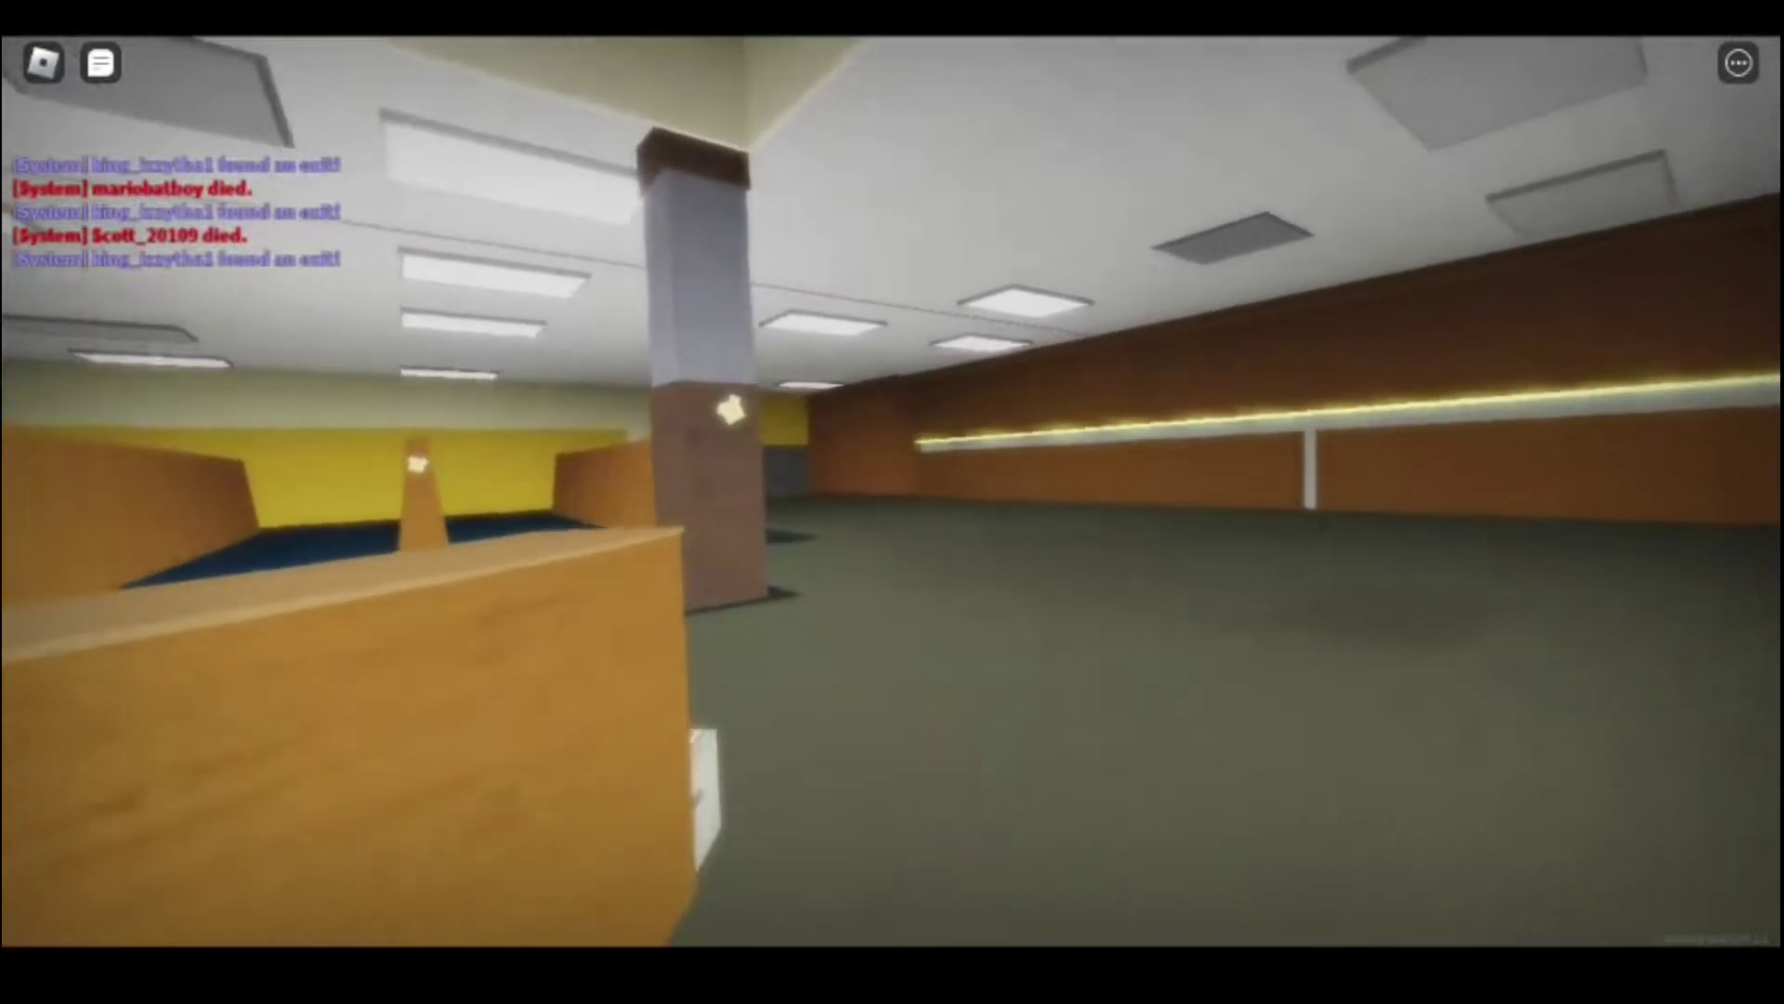
{"action": "key", "text": "w"}
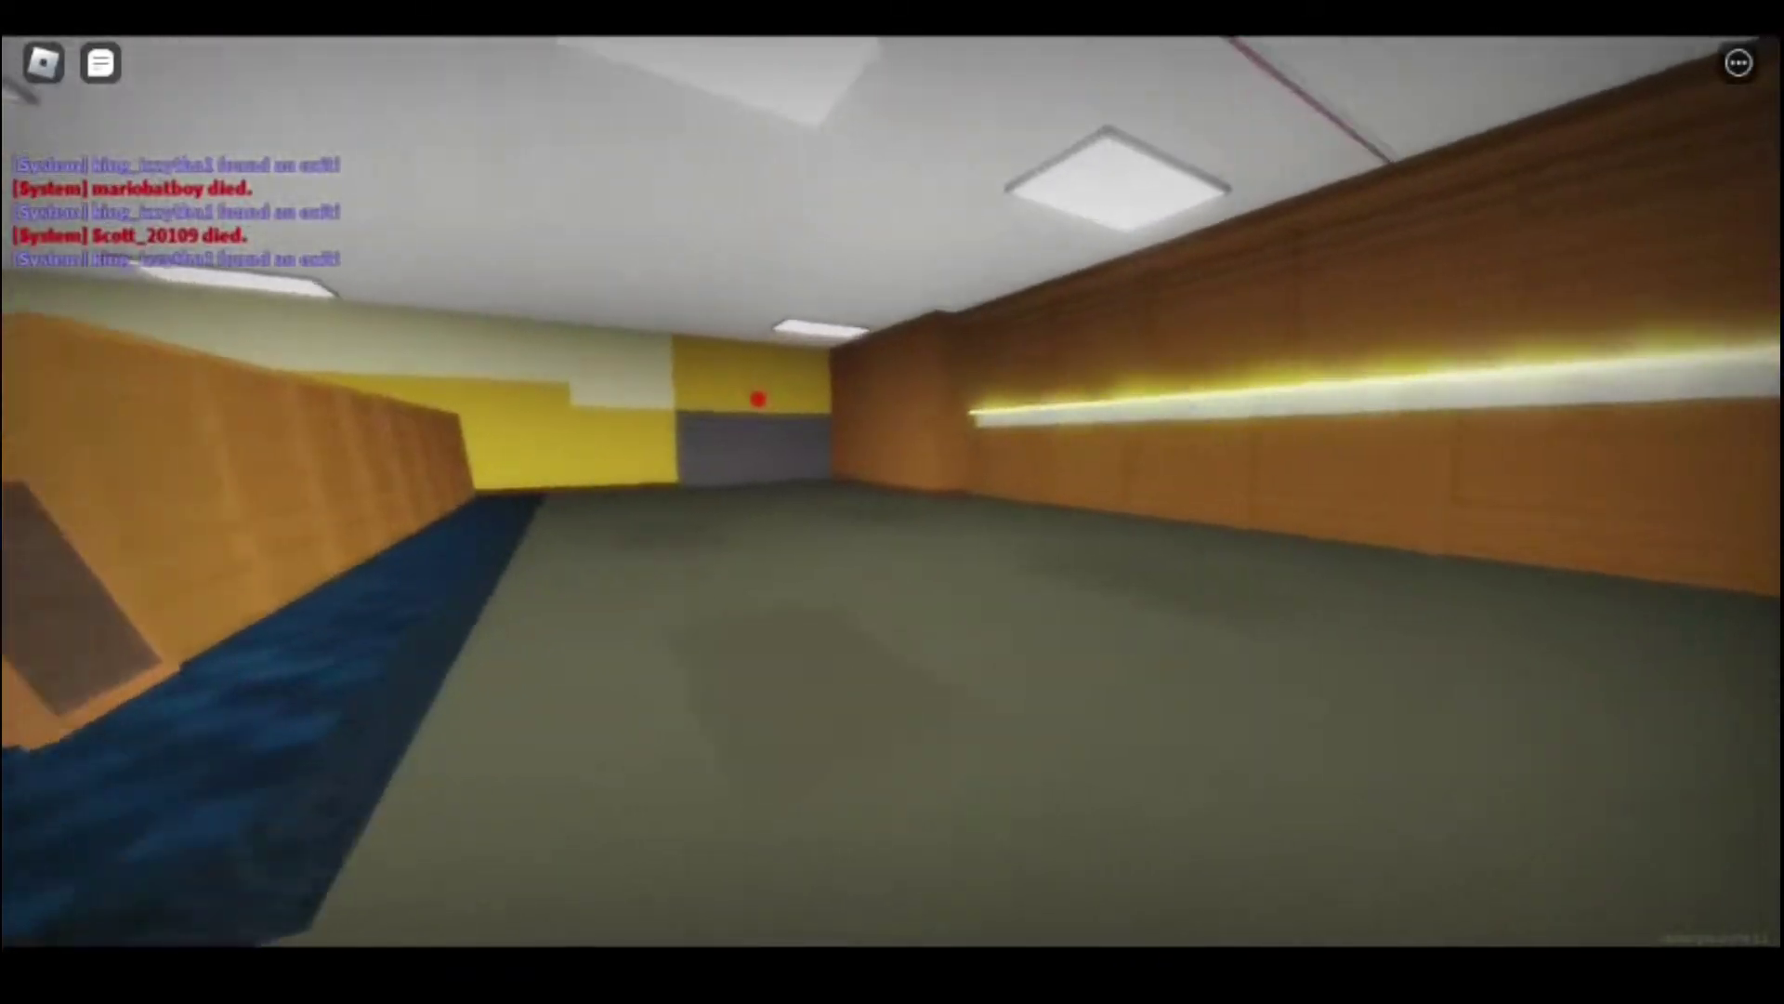
{"action": "key", "text": "w"}
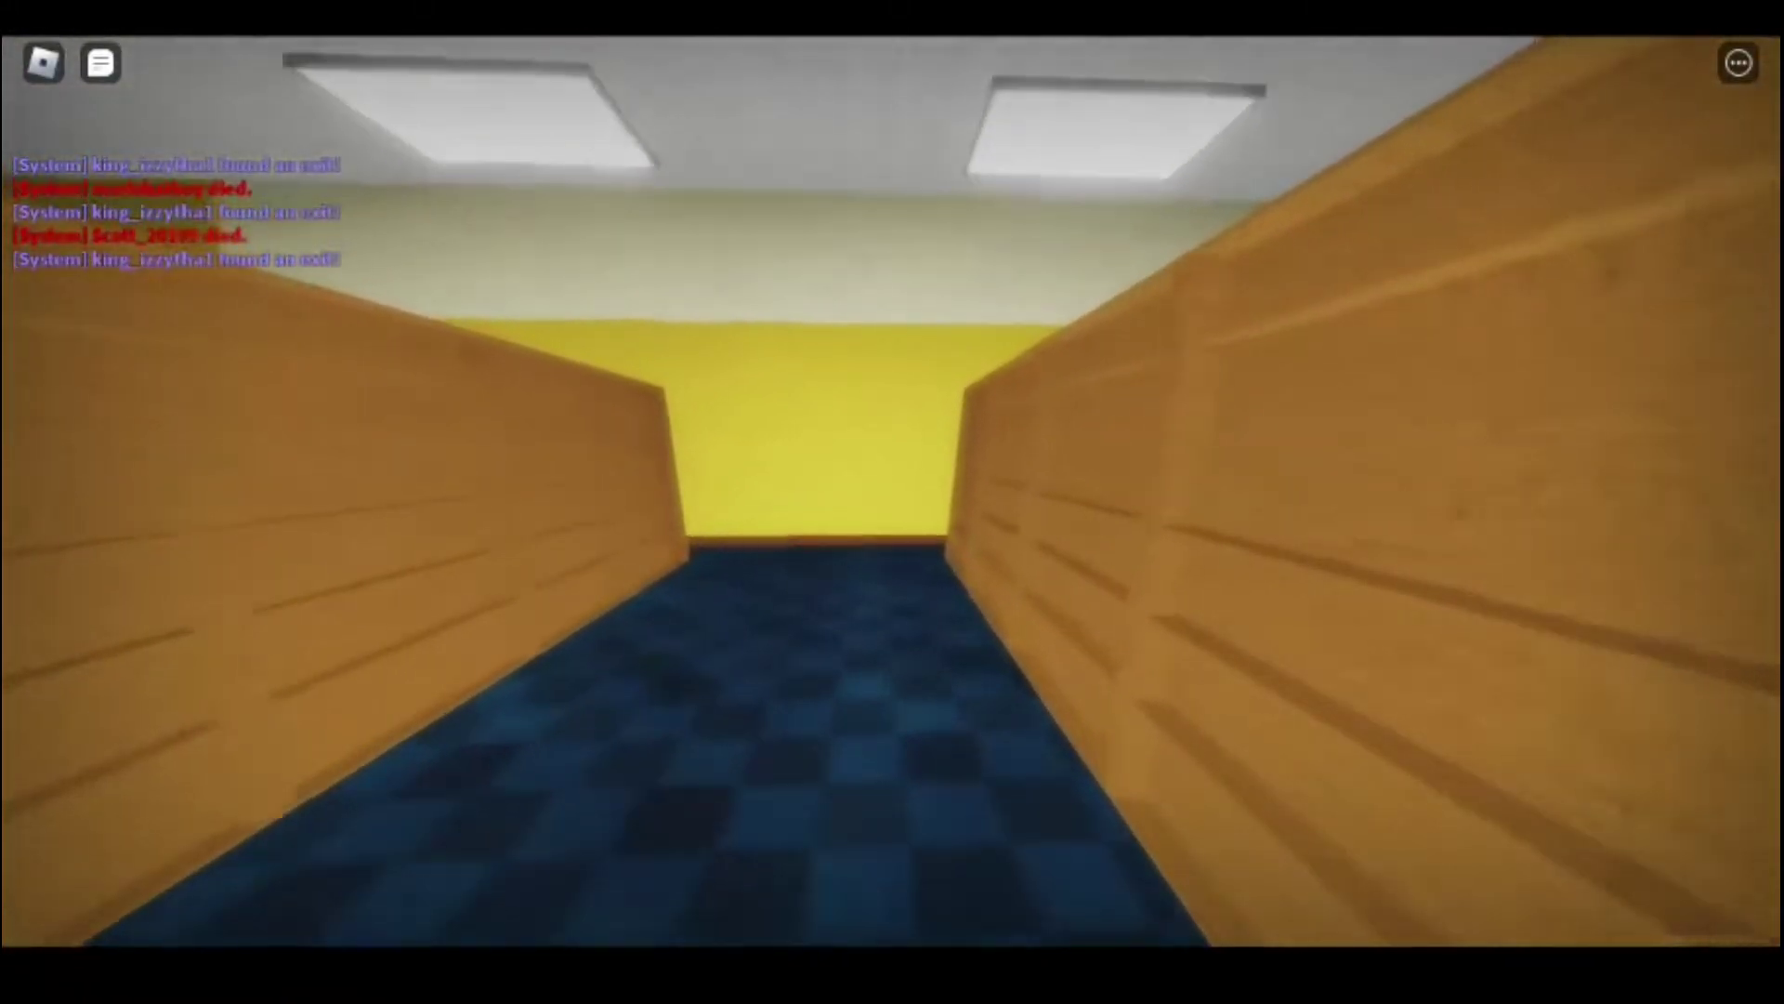
{"action": "key", "text": "w"}
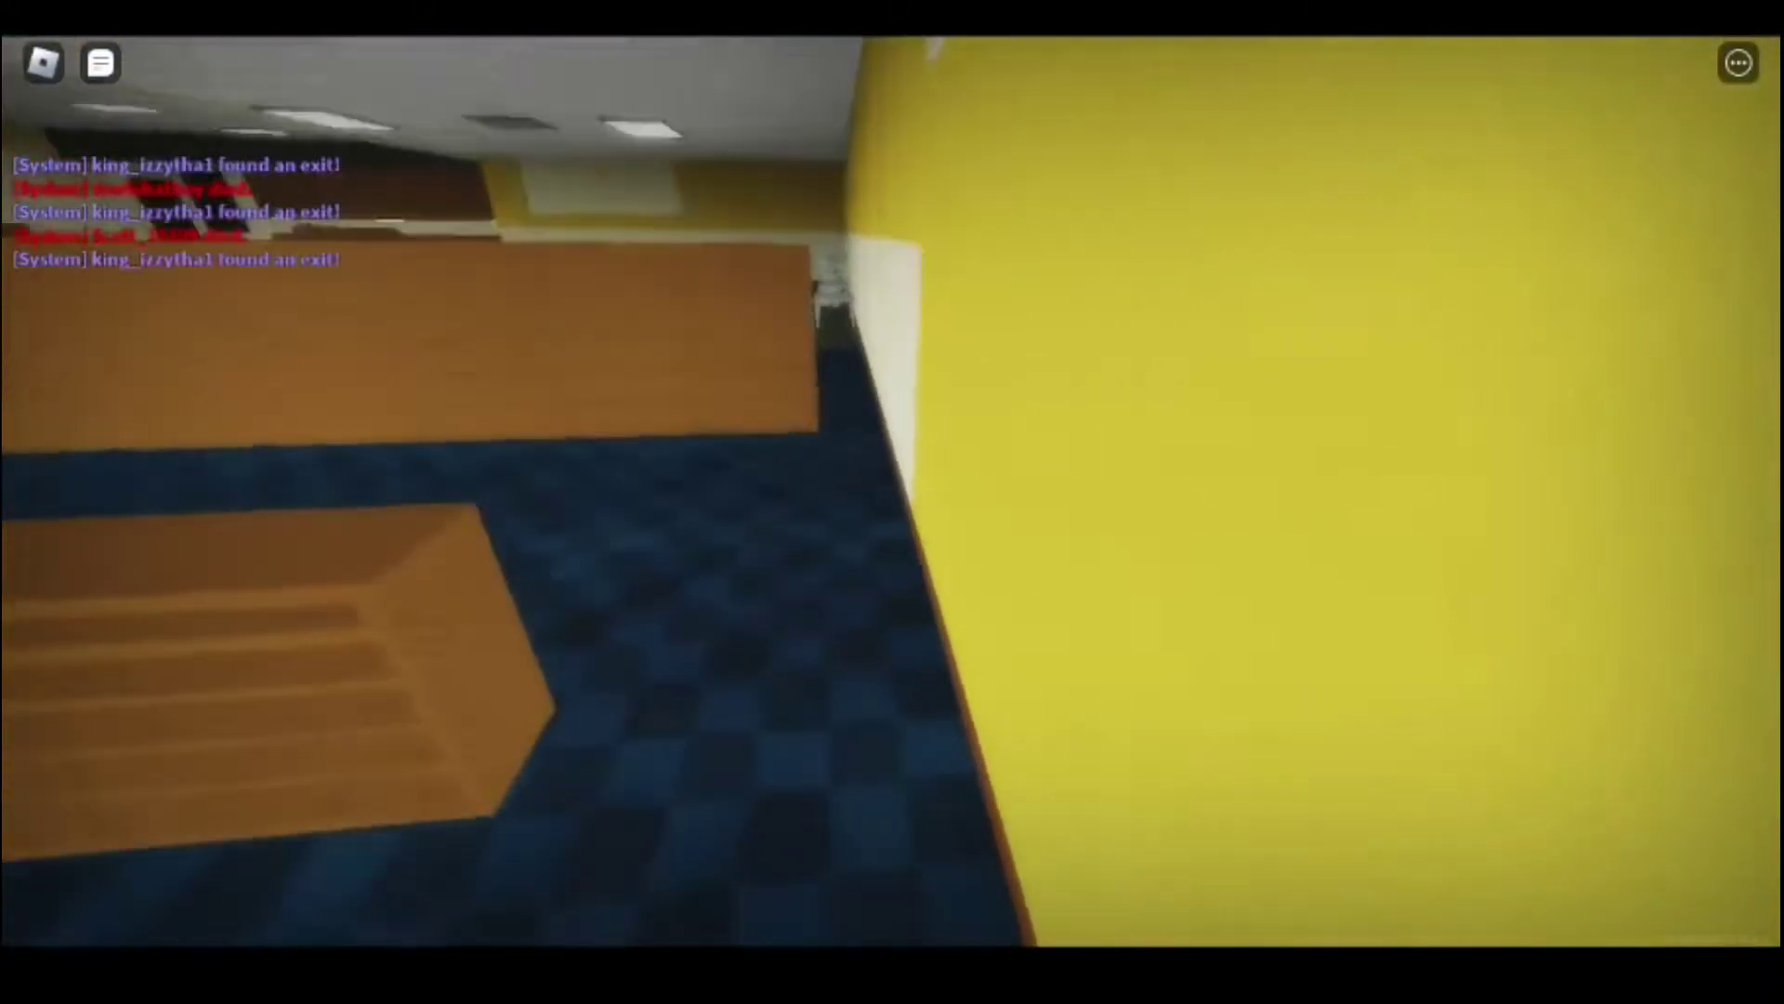
Step: Cross the large table room past the cones, orange wall and pillar
{"action": "key", "text": "w"}
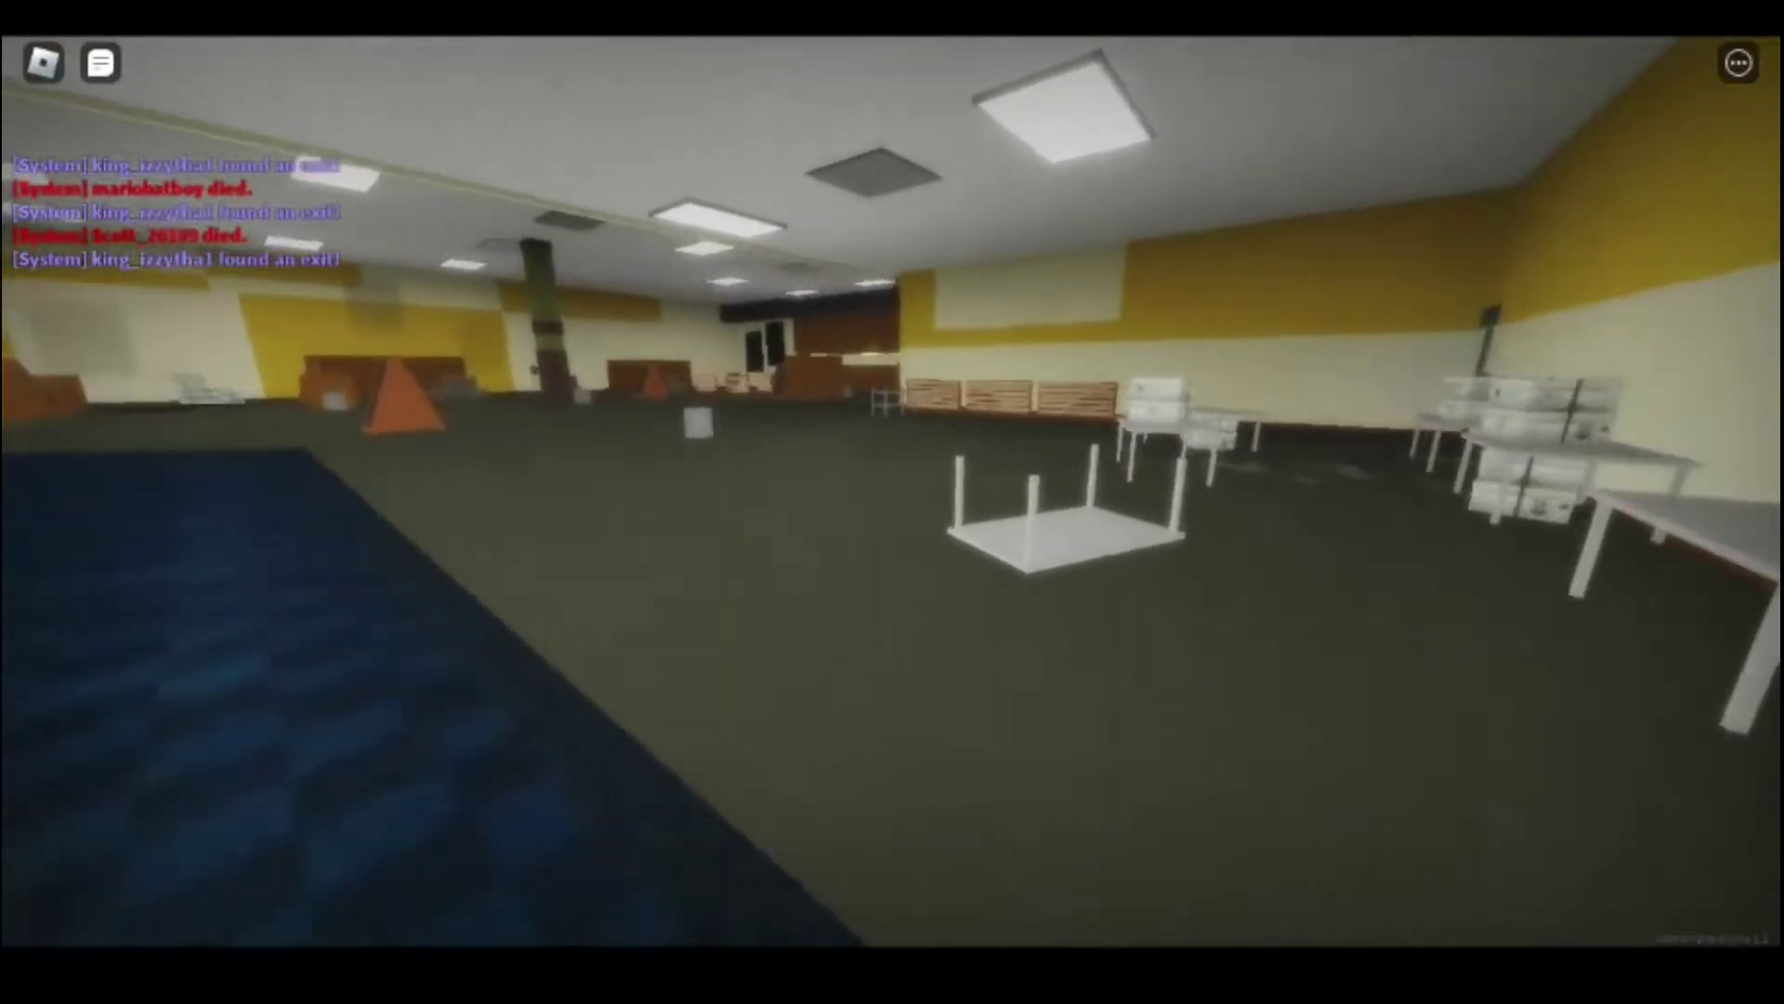
{"action": "key", "text": "w"}
{"action": "key", "text": "w"}
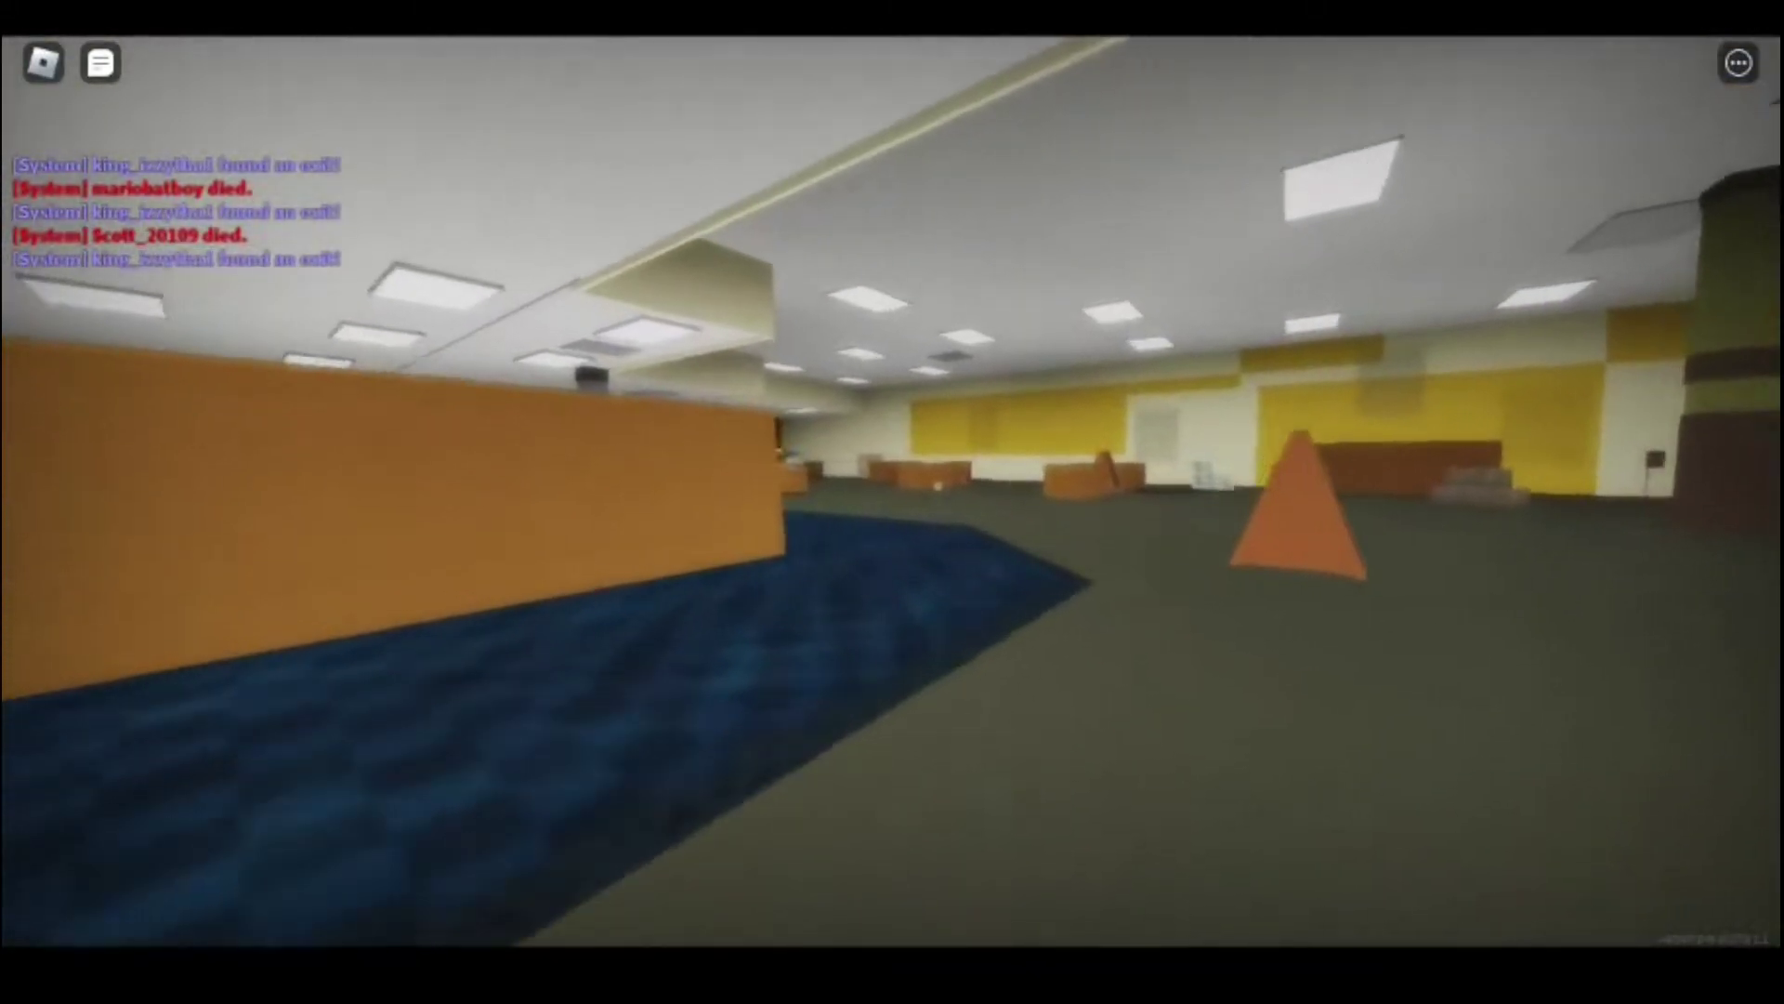
{"action": "key", "text": "w"}
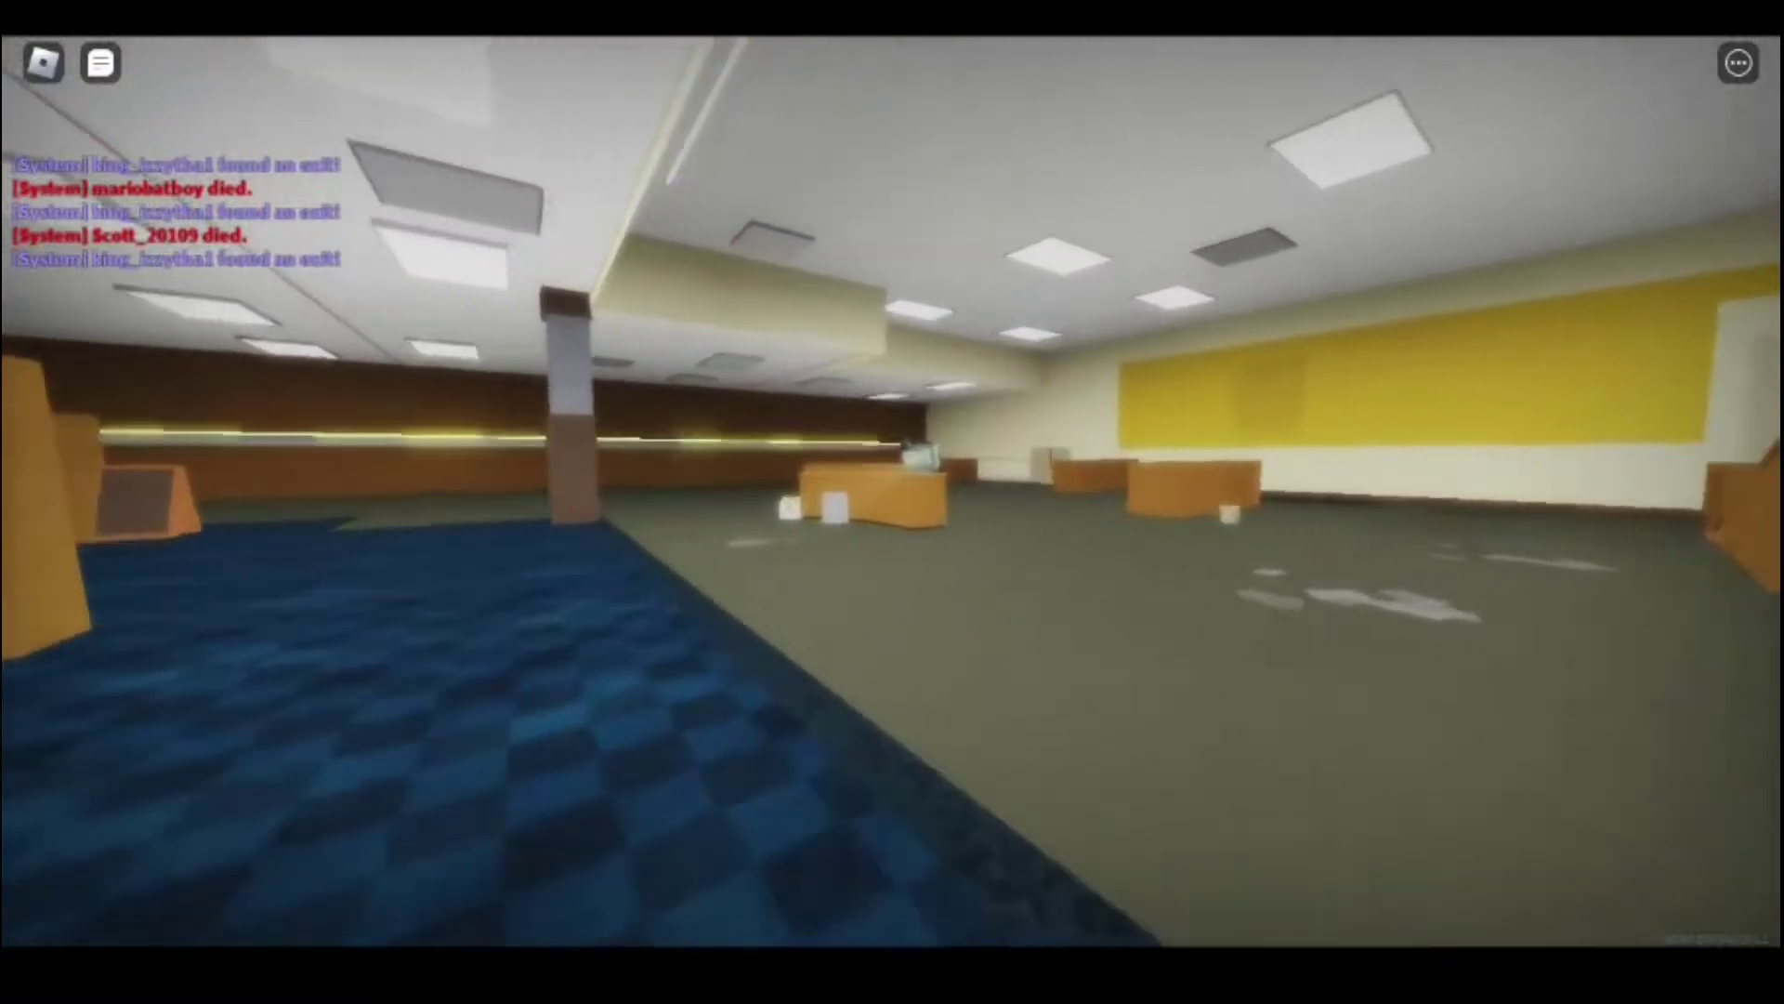
{"action": "key", "text": "w"}
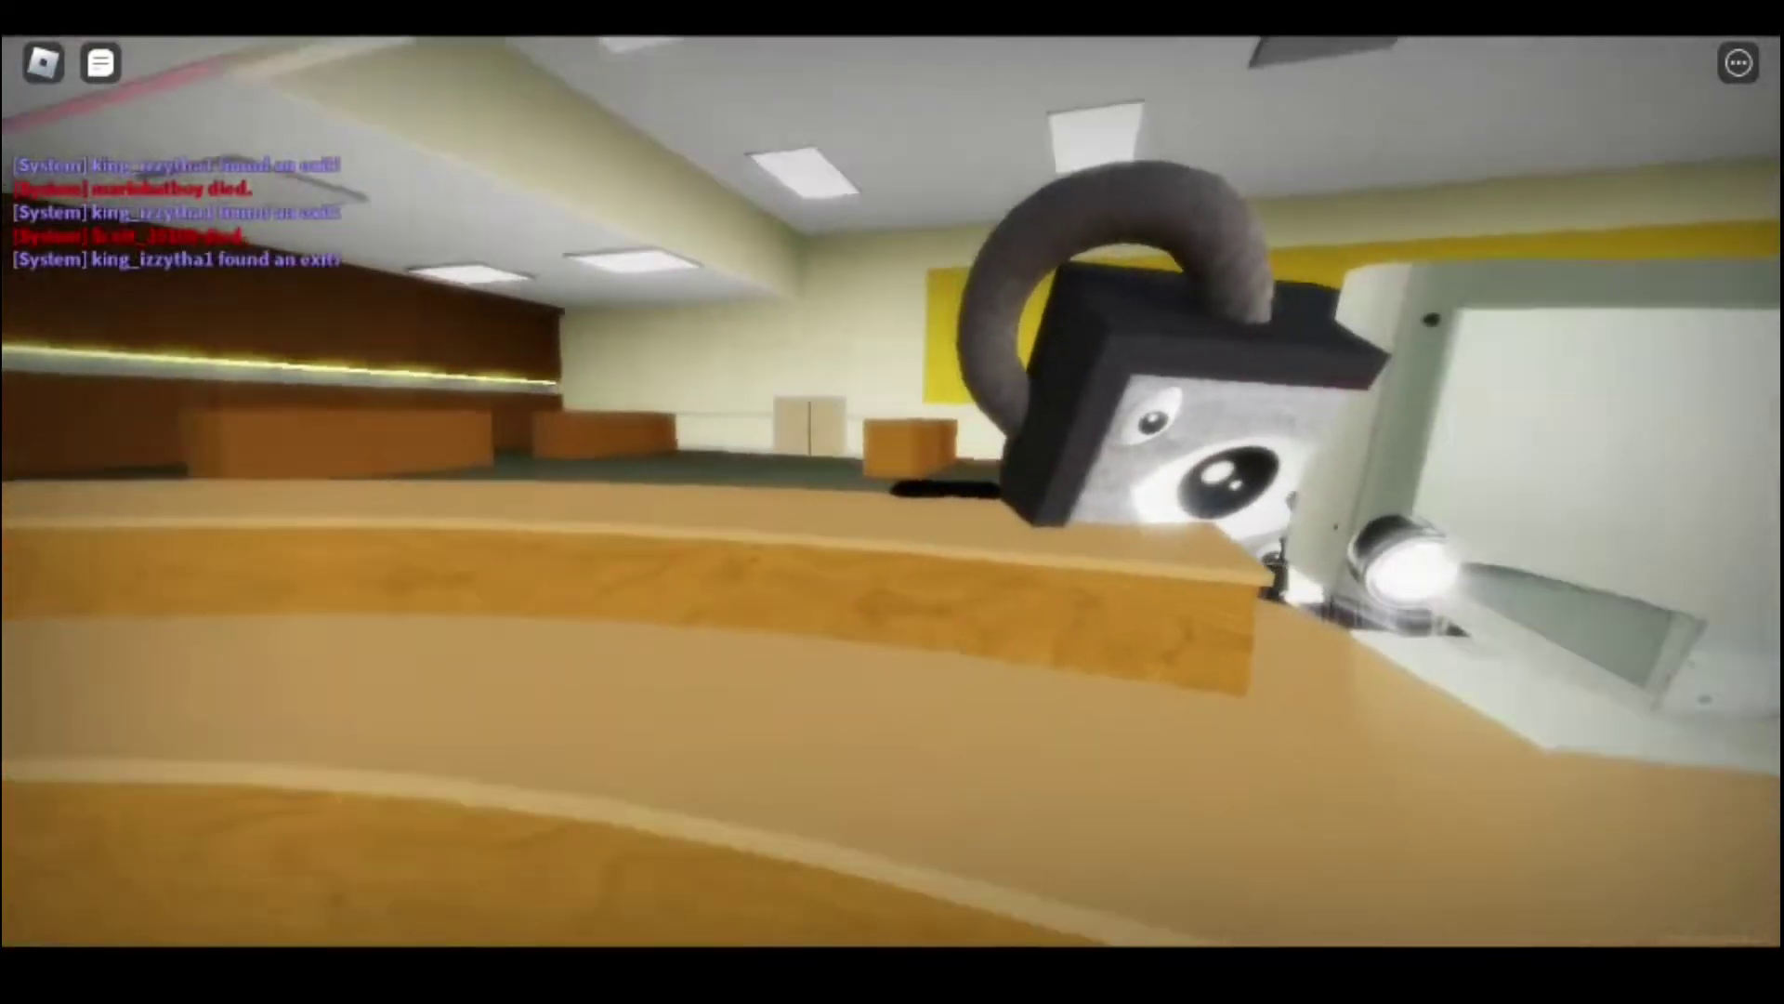
Step: Reopen the monitor's code entry, visit the grey shutter, and return to the pillar room
{"action": "key", "text": "s"}
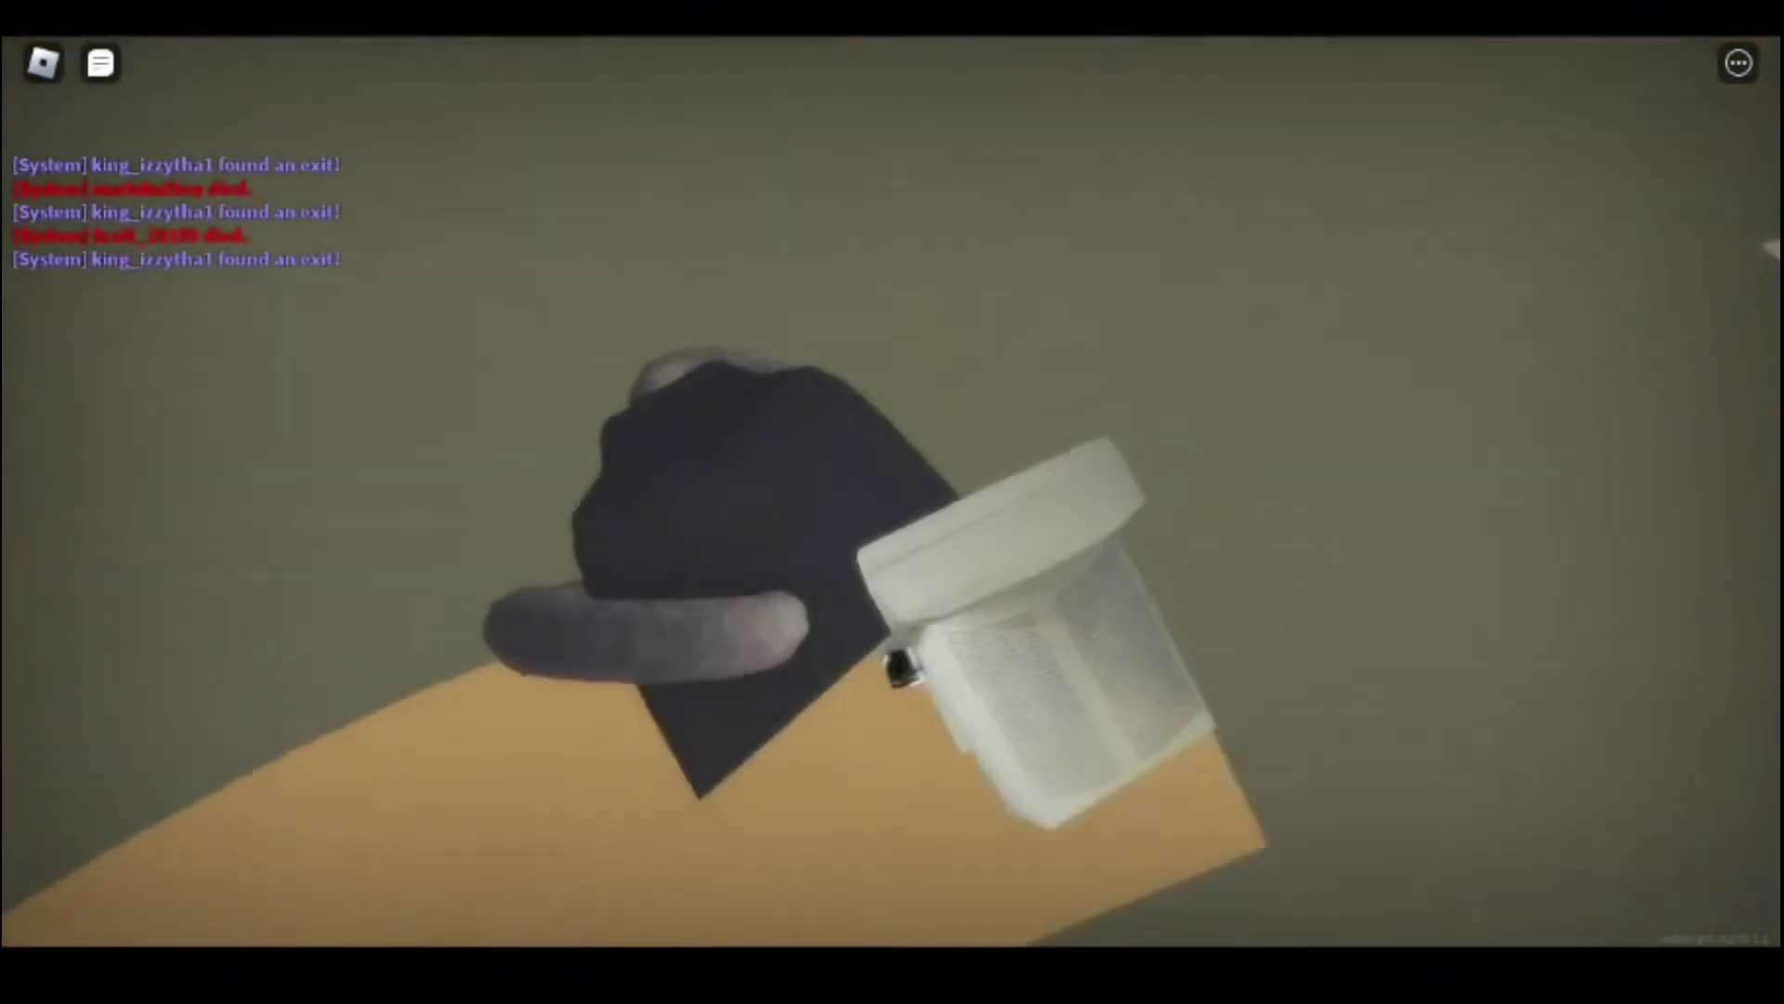
{"action": "left_click", "coordinate": [890, 492]}
{"action": "type", "text": "pp"}
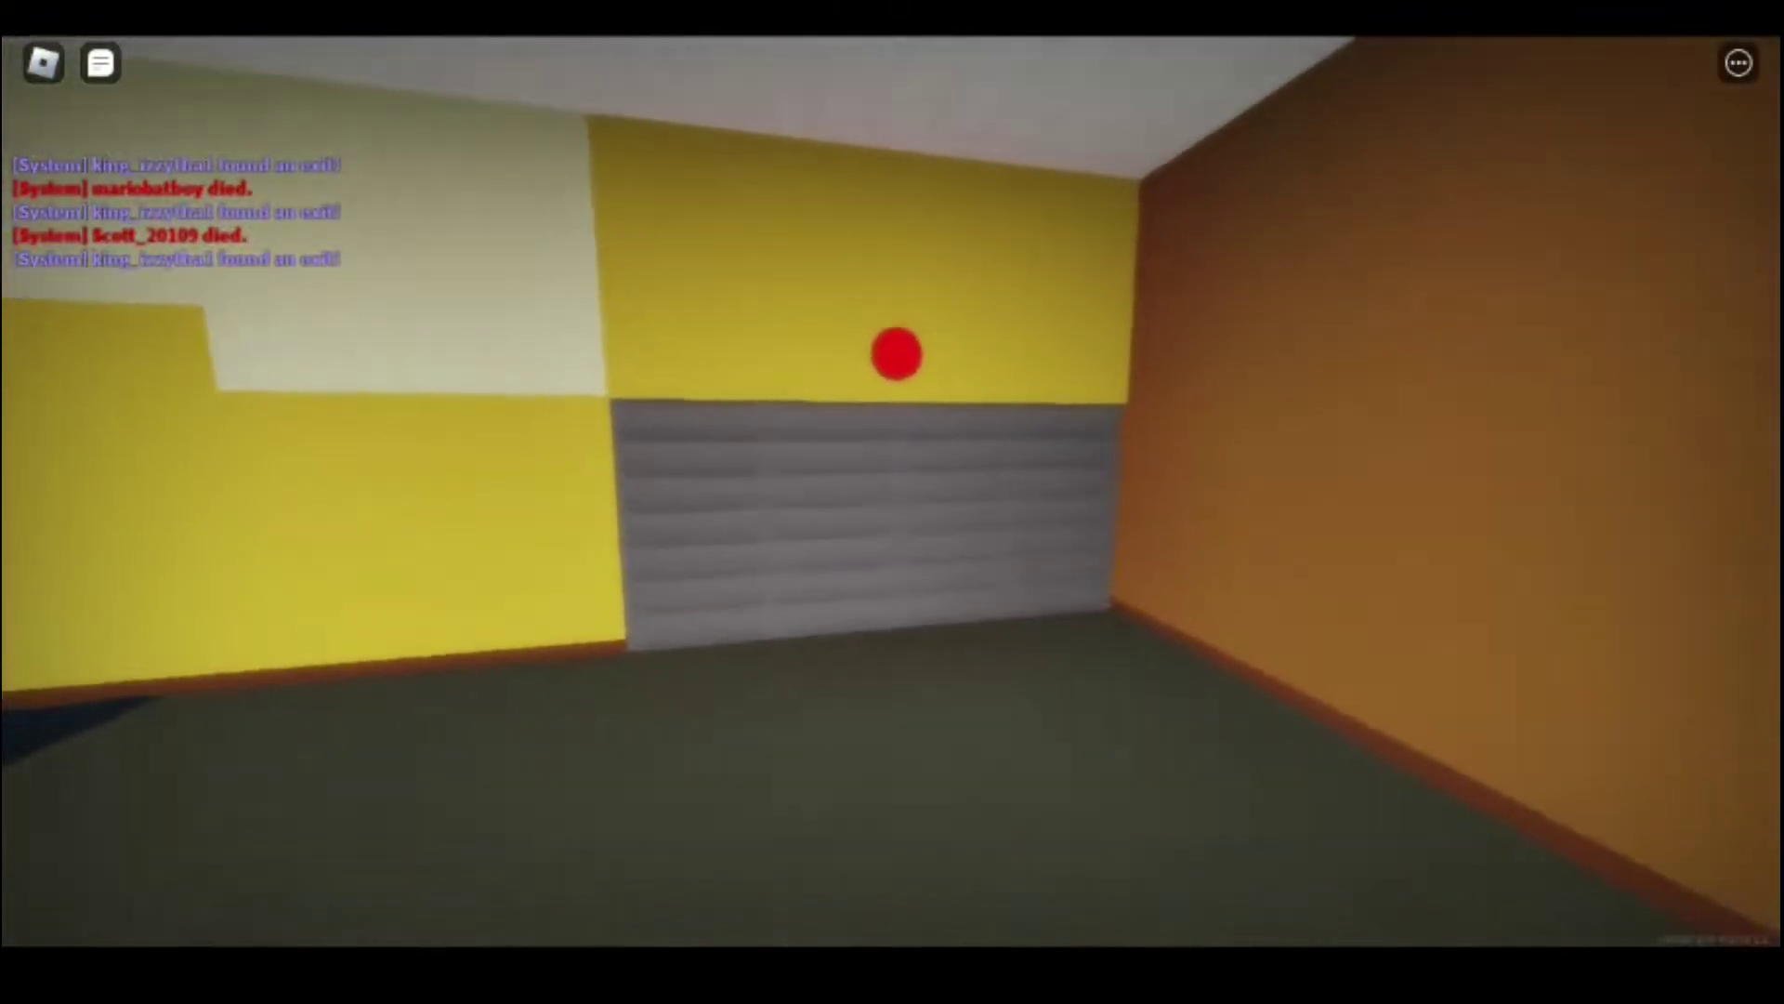
{"action": "key", "text": "w"}
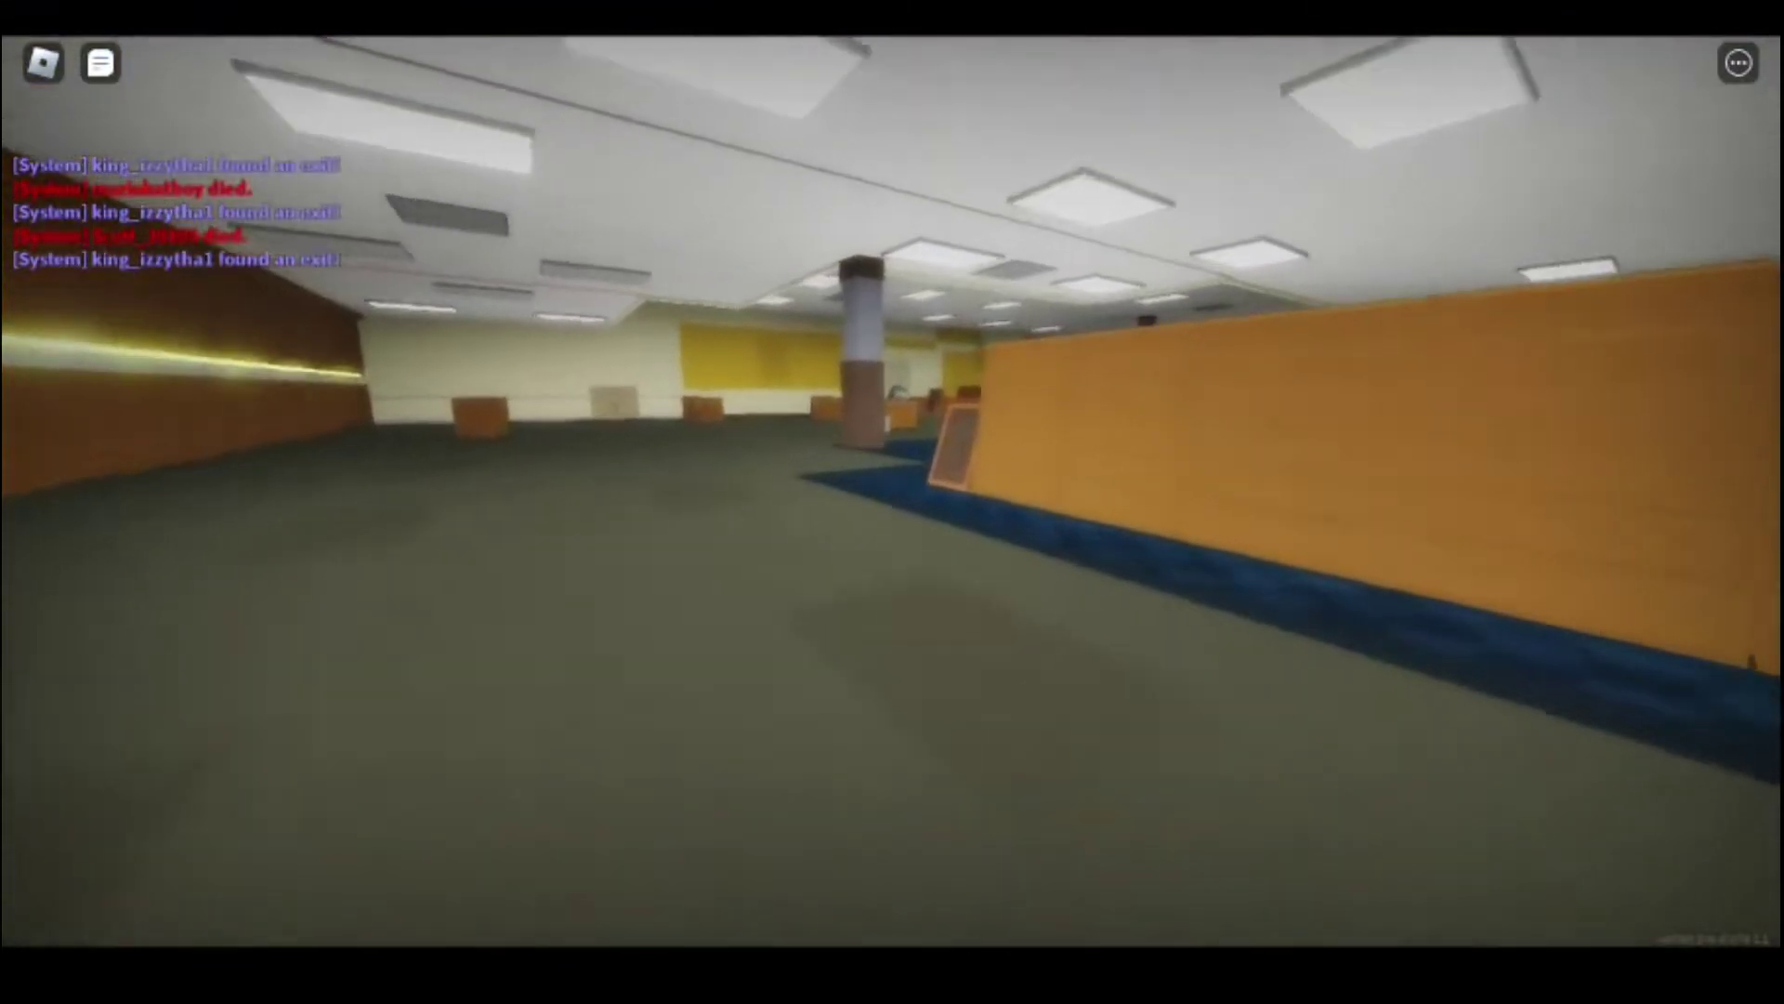
{"action": "key", "text": "w"}
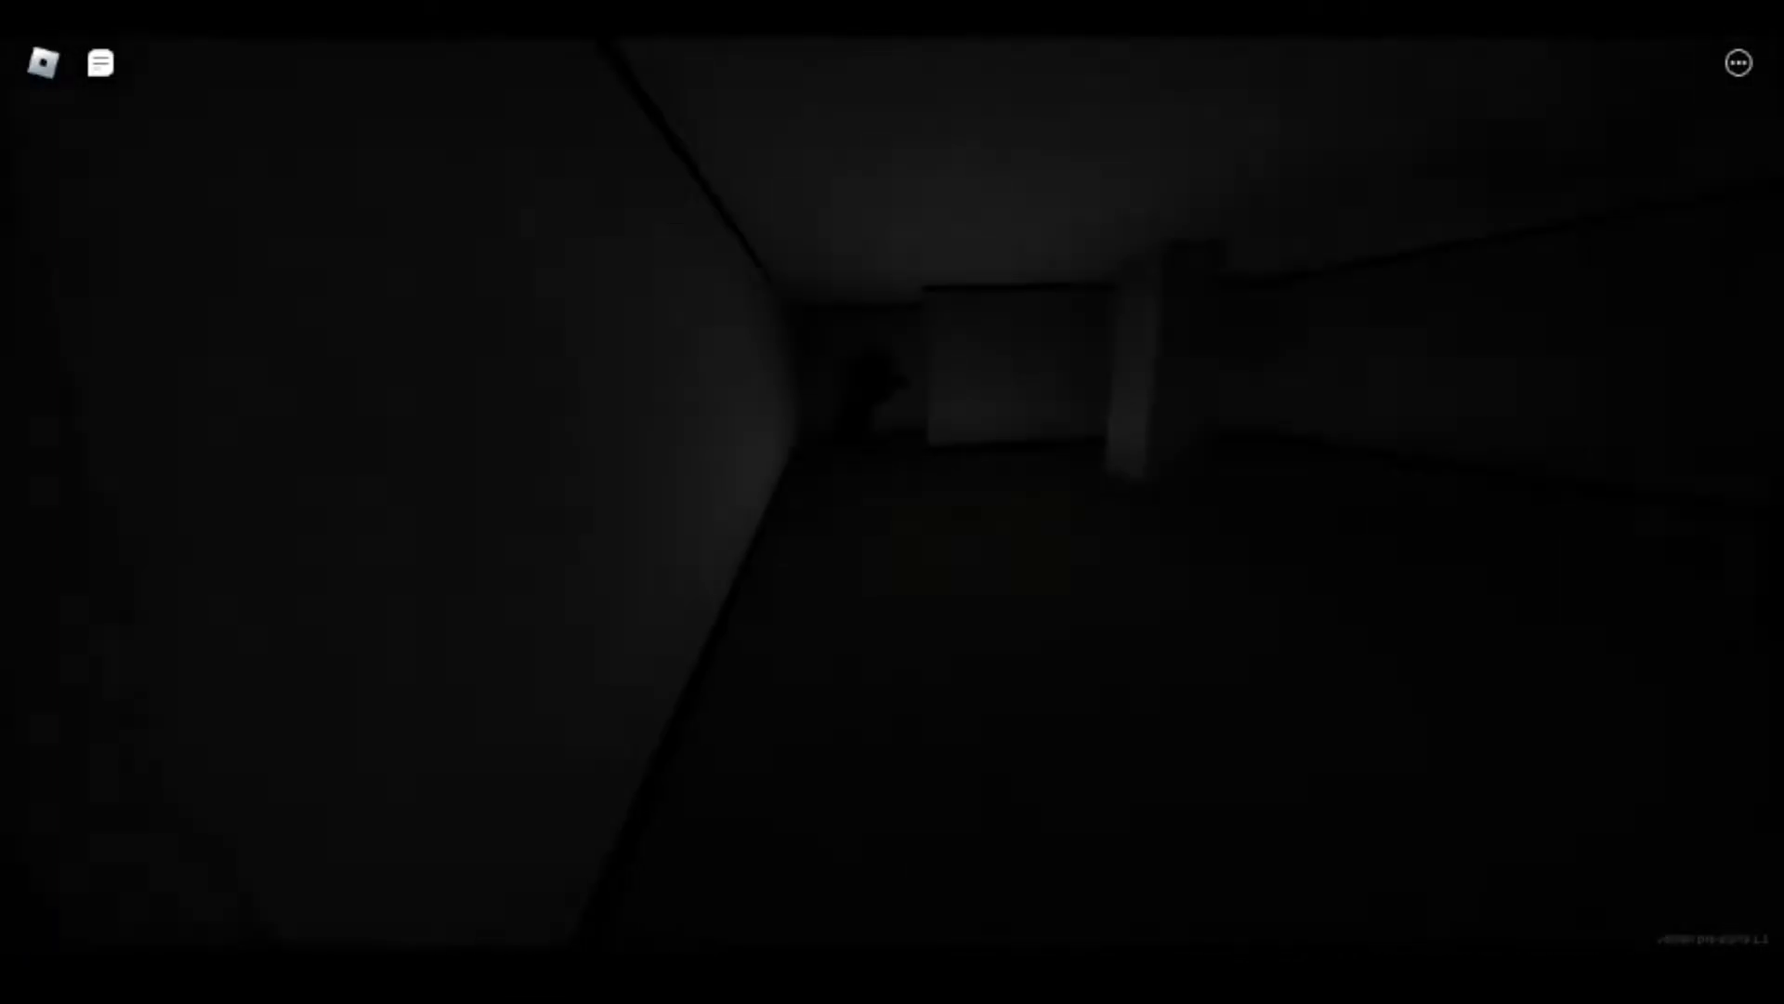
Step: Walk along the dark grey corridor of the new level
{"action": "key", "text": "w"}
{"action": "key", "text": "w"}
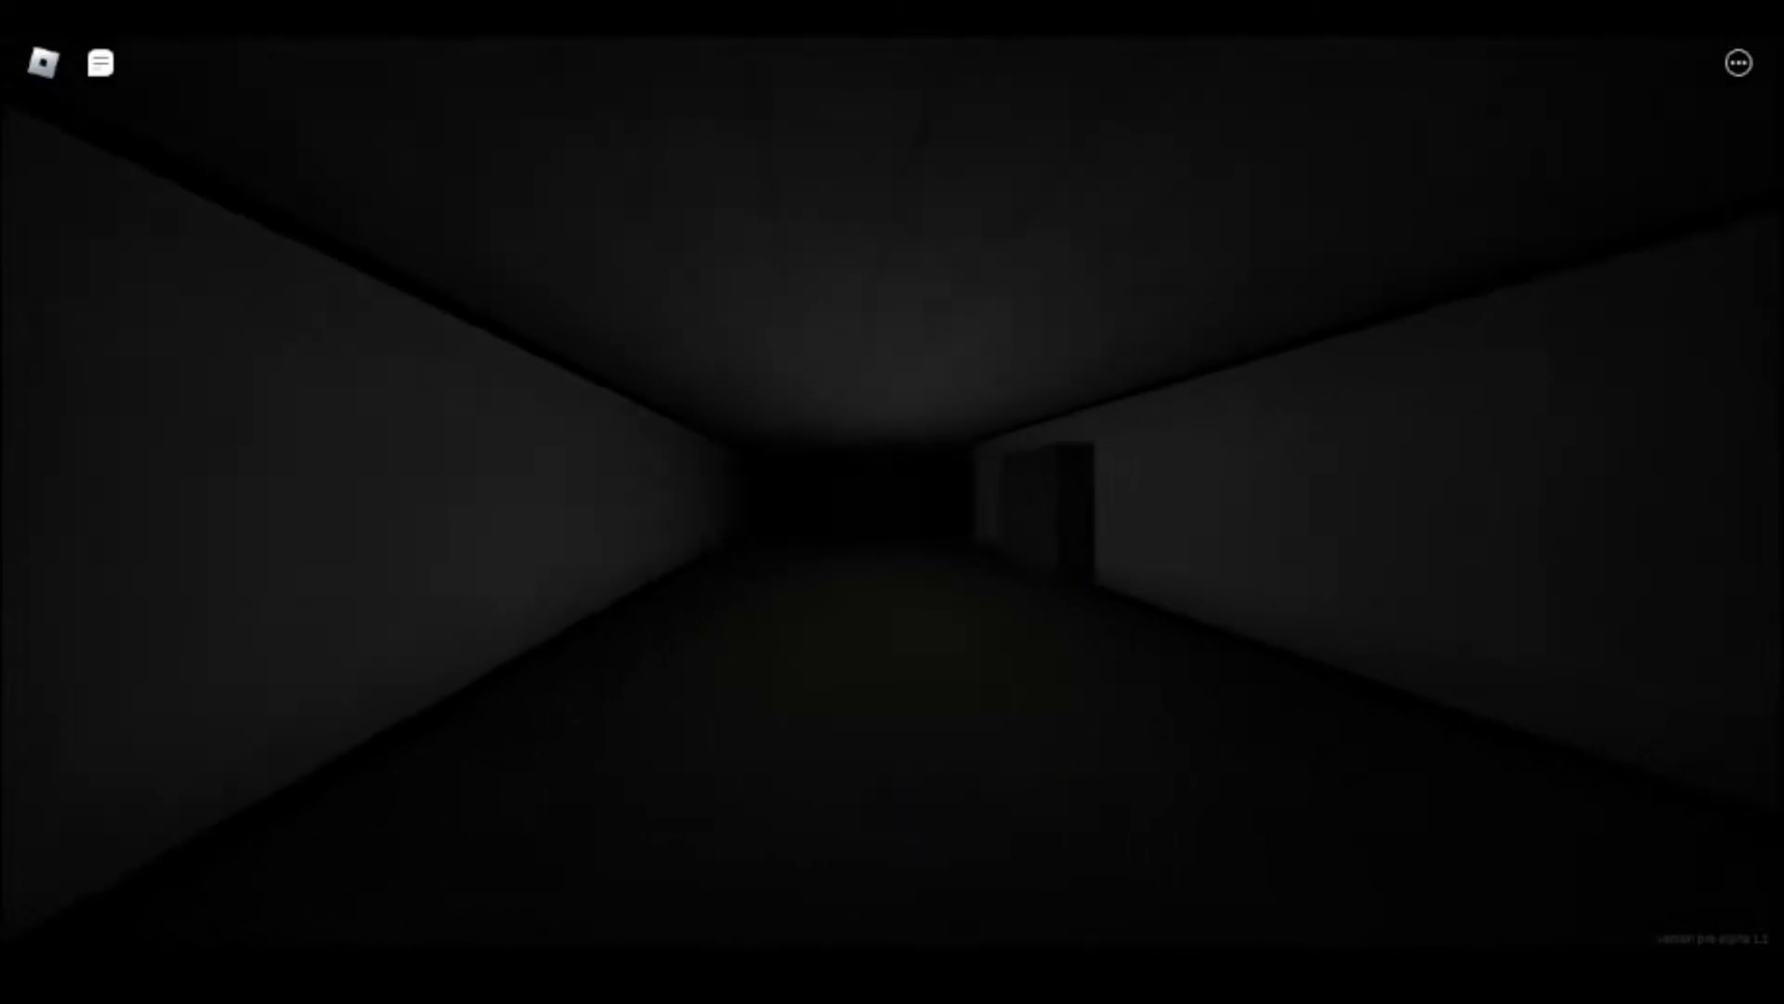
{"action": "key", "text": "w"}
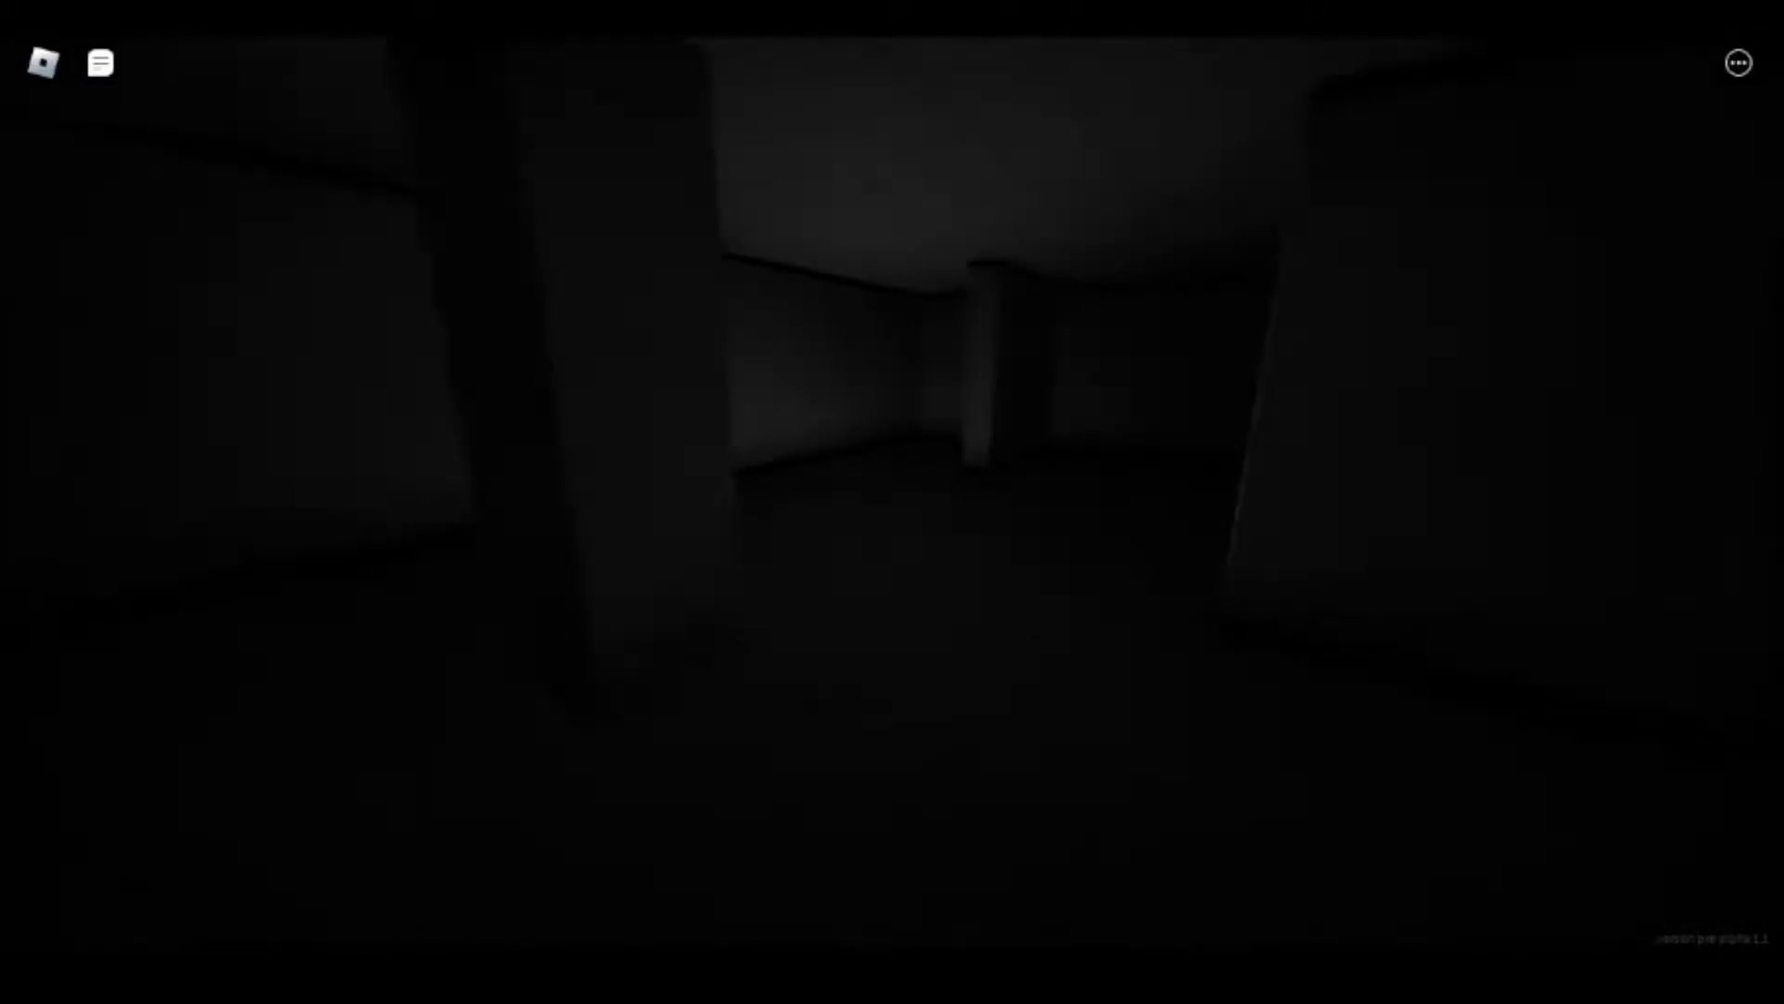
{"action": "key", "text": "w"}
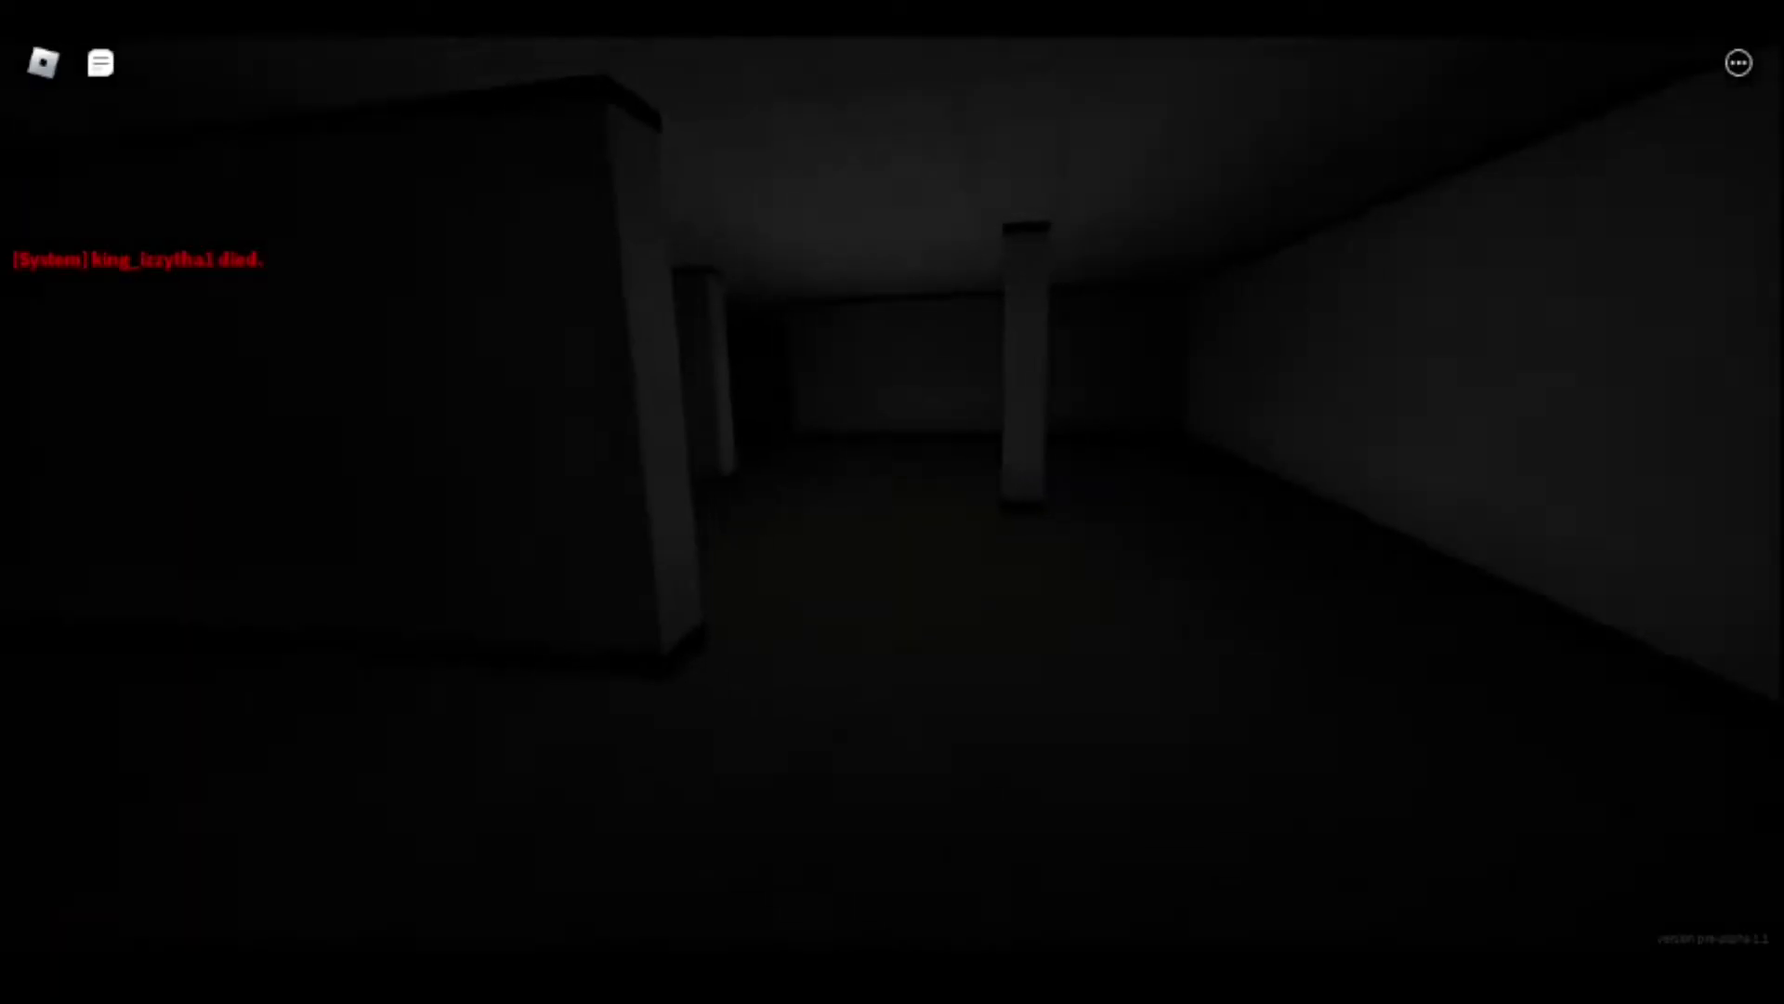
{"action": "key", "text": "w"}
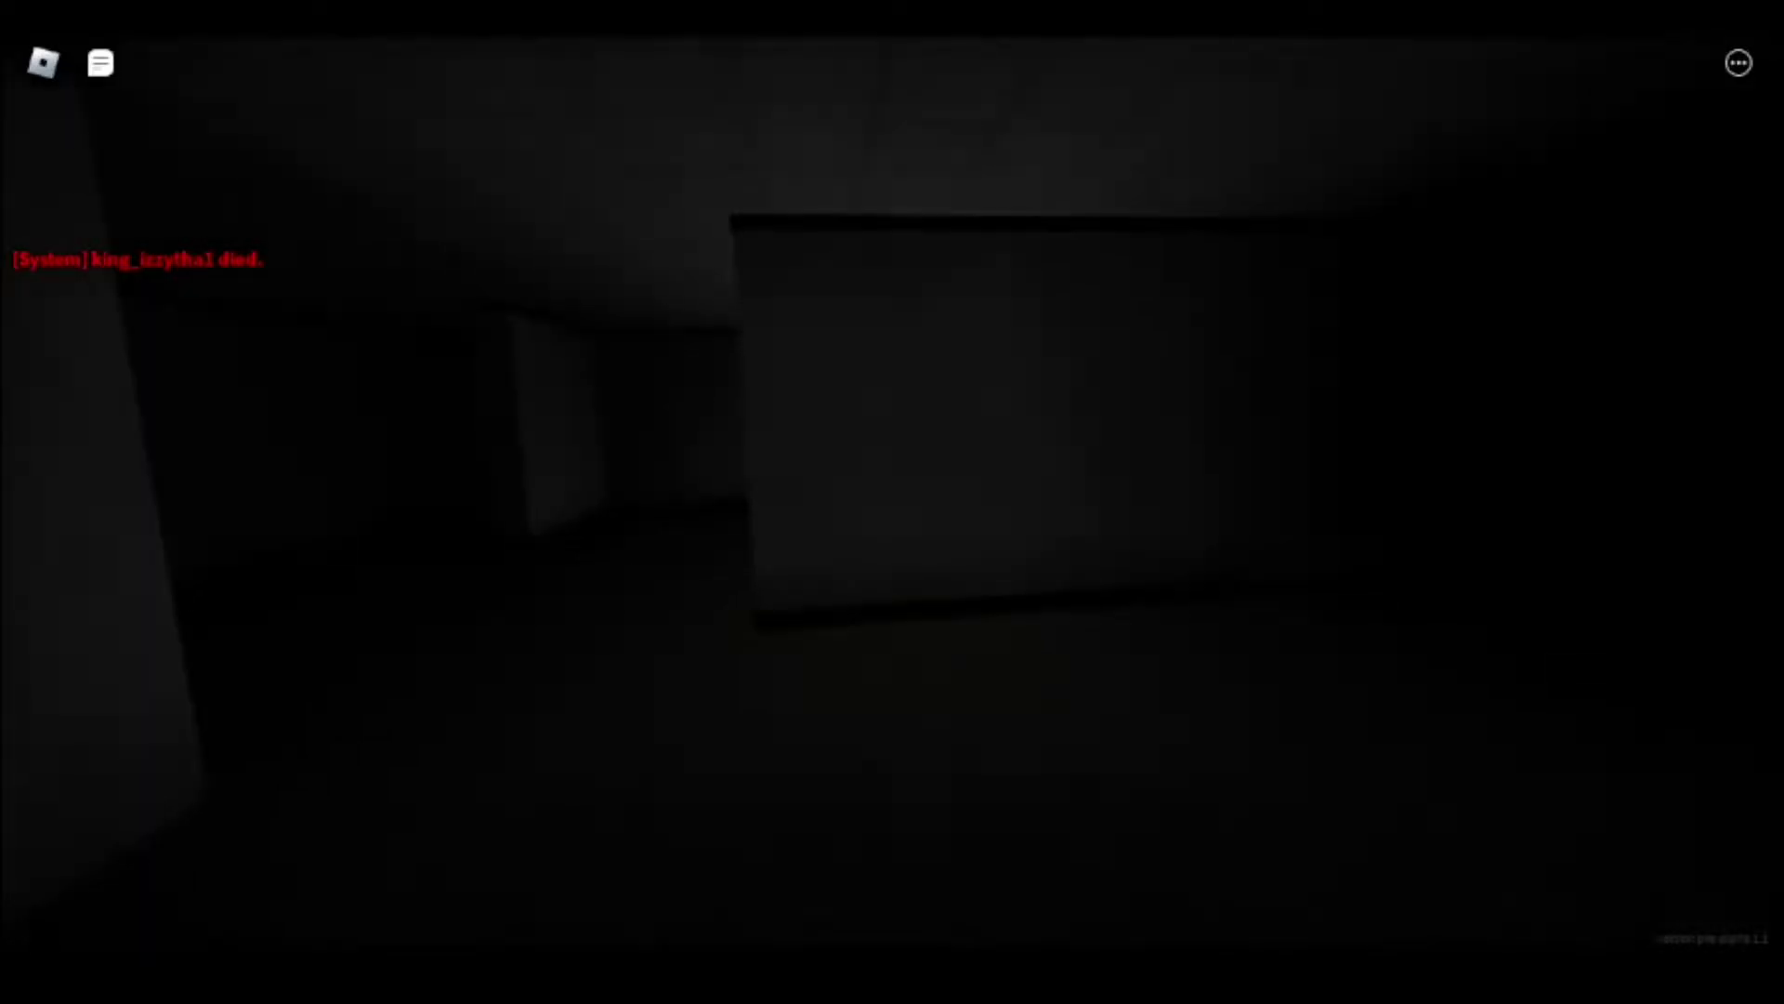
{"action": "key", "text": "w"}
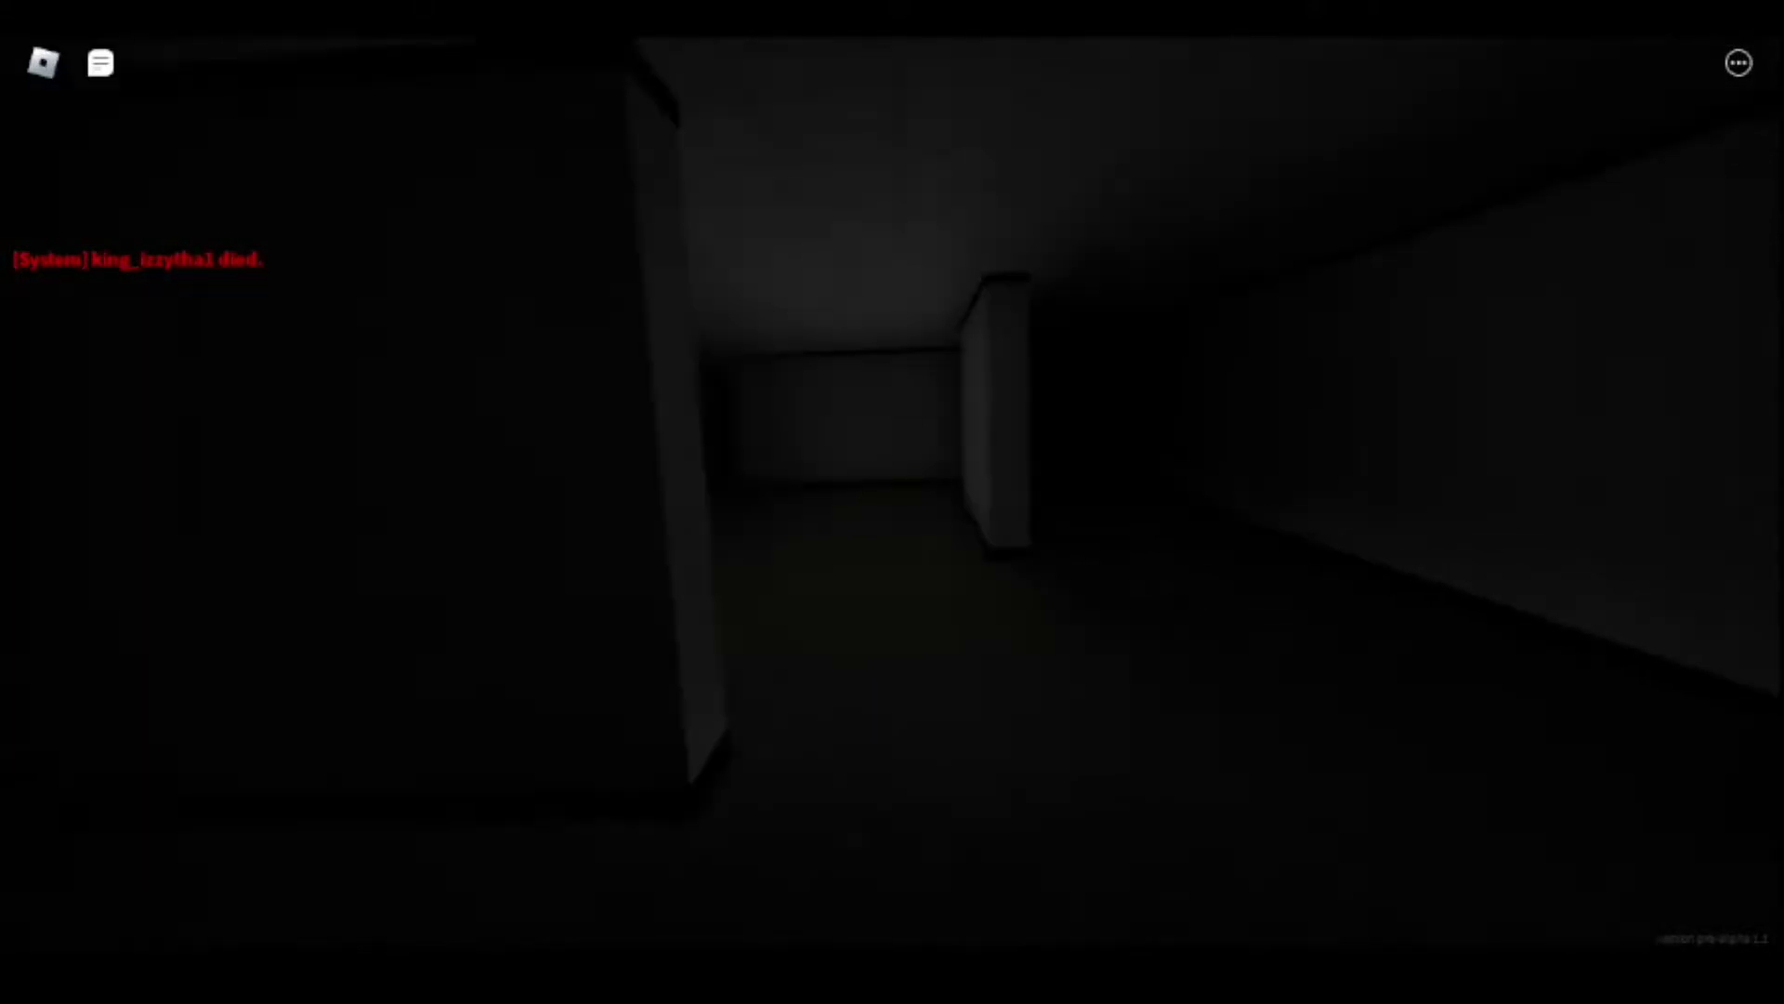
{"action": "key", "text": "w"}
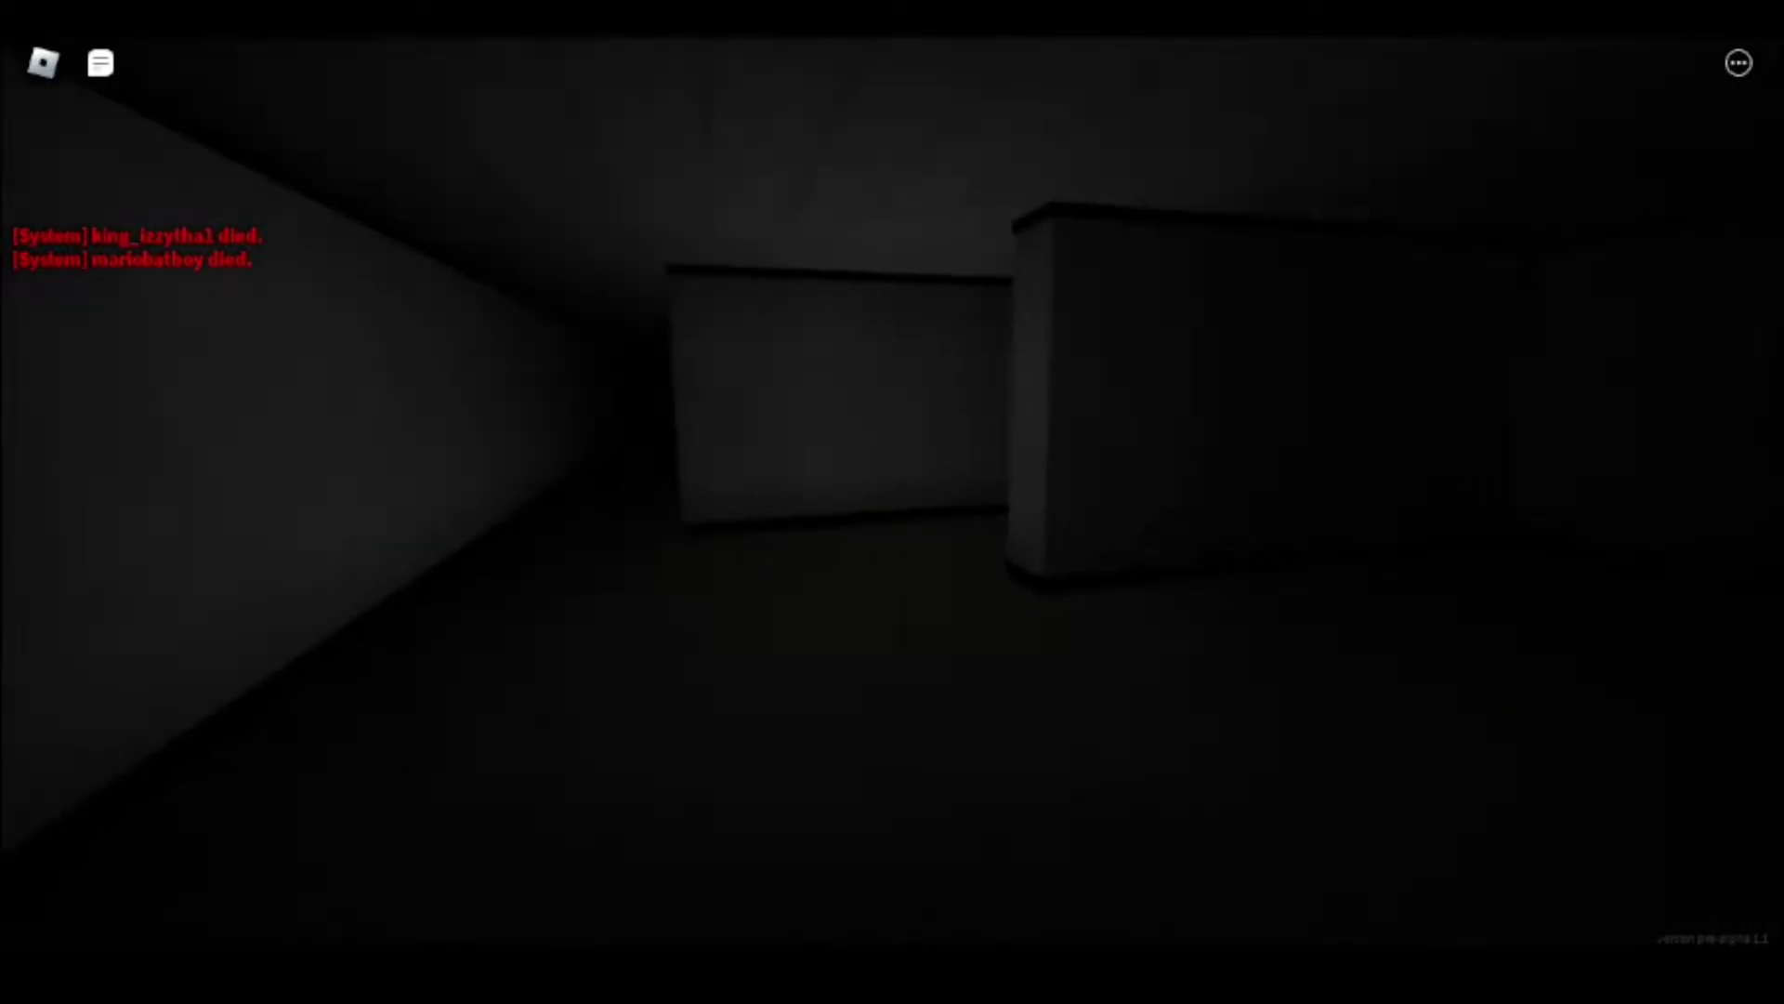
Step: Navigate the dark rooms and corridors, past the pillar room and locker, to the long corridor
{"action": "key", "text": "w"}
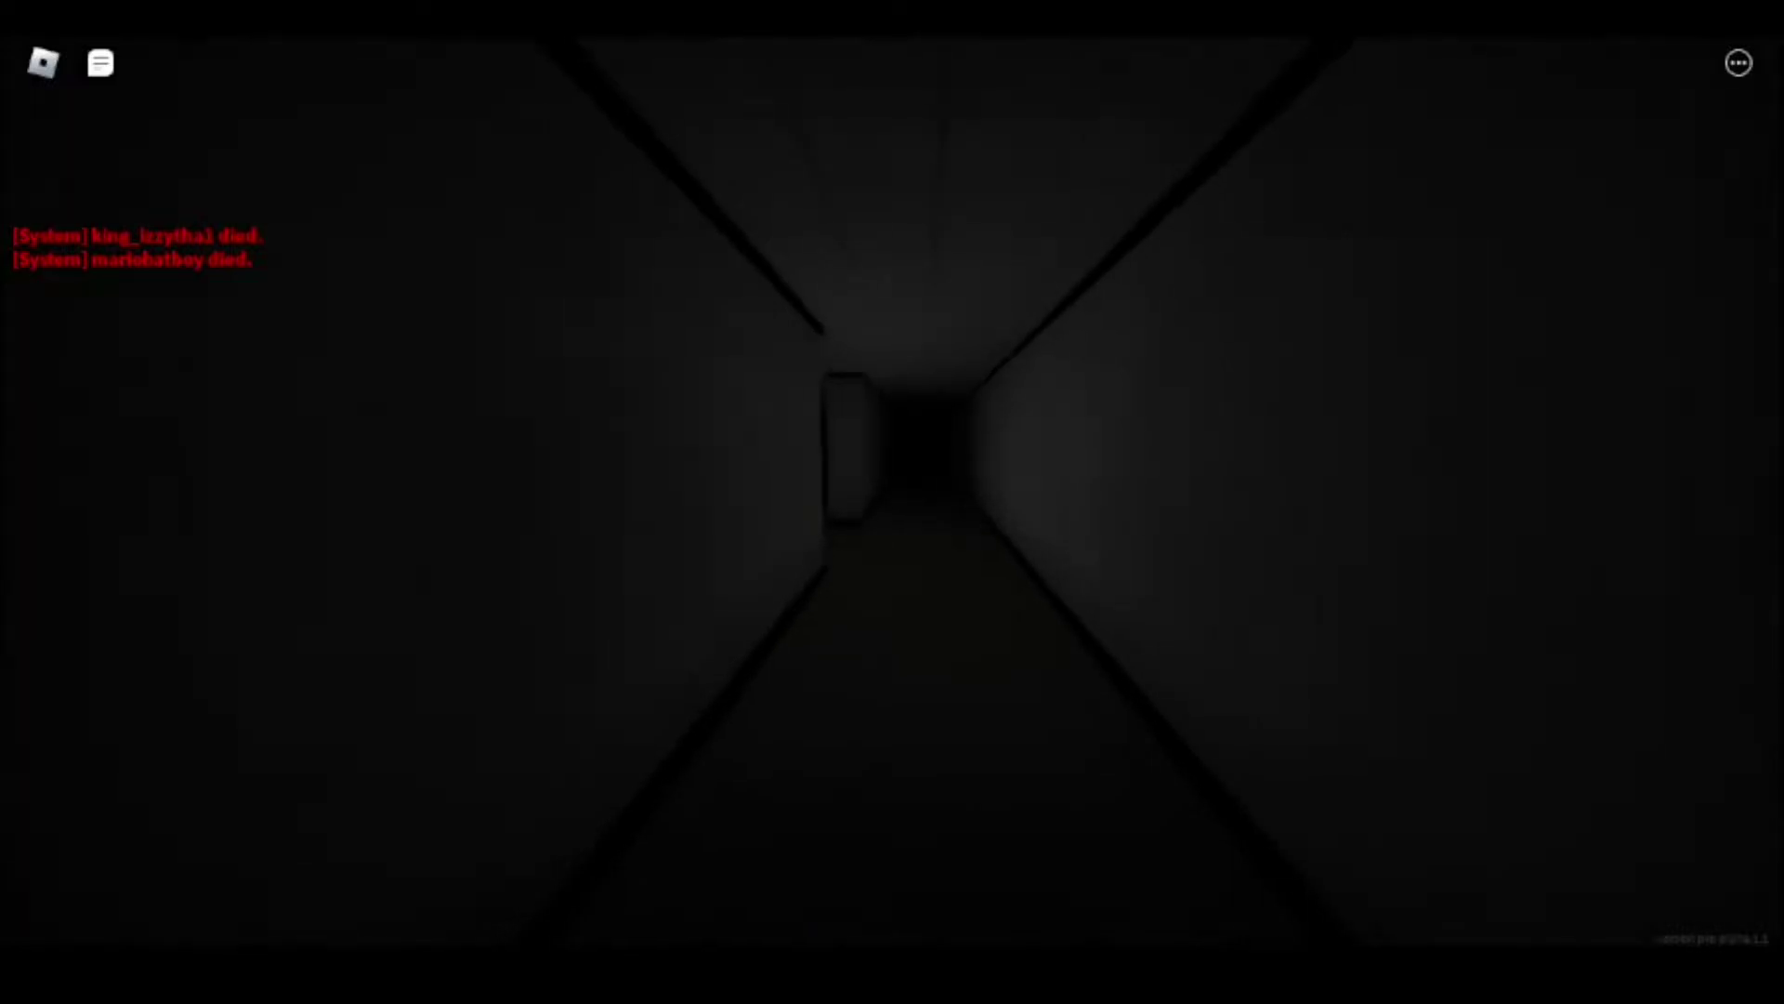
{"action": "key", "text": "w"}
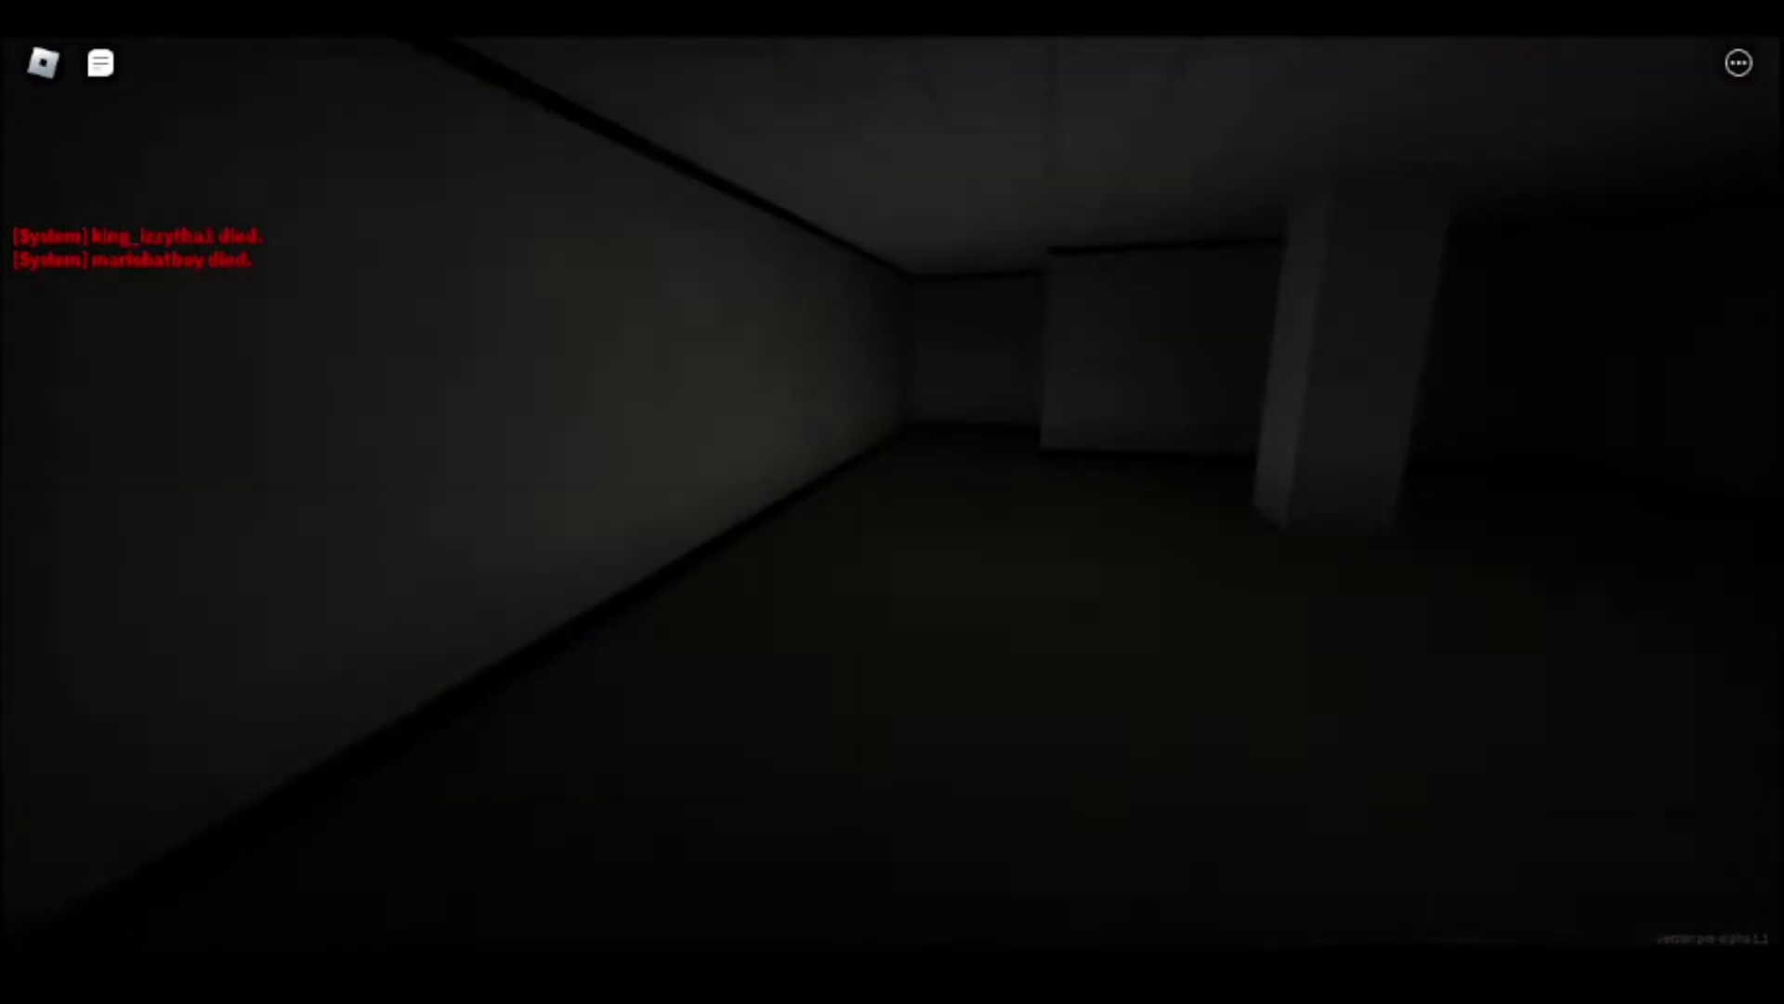
{"action": "key", "text": "w"}
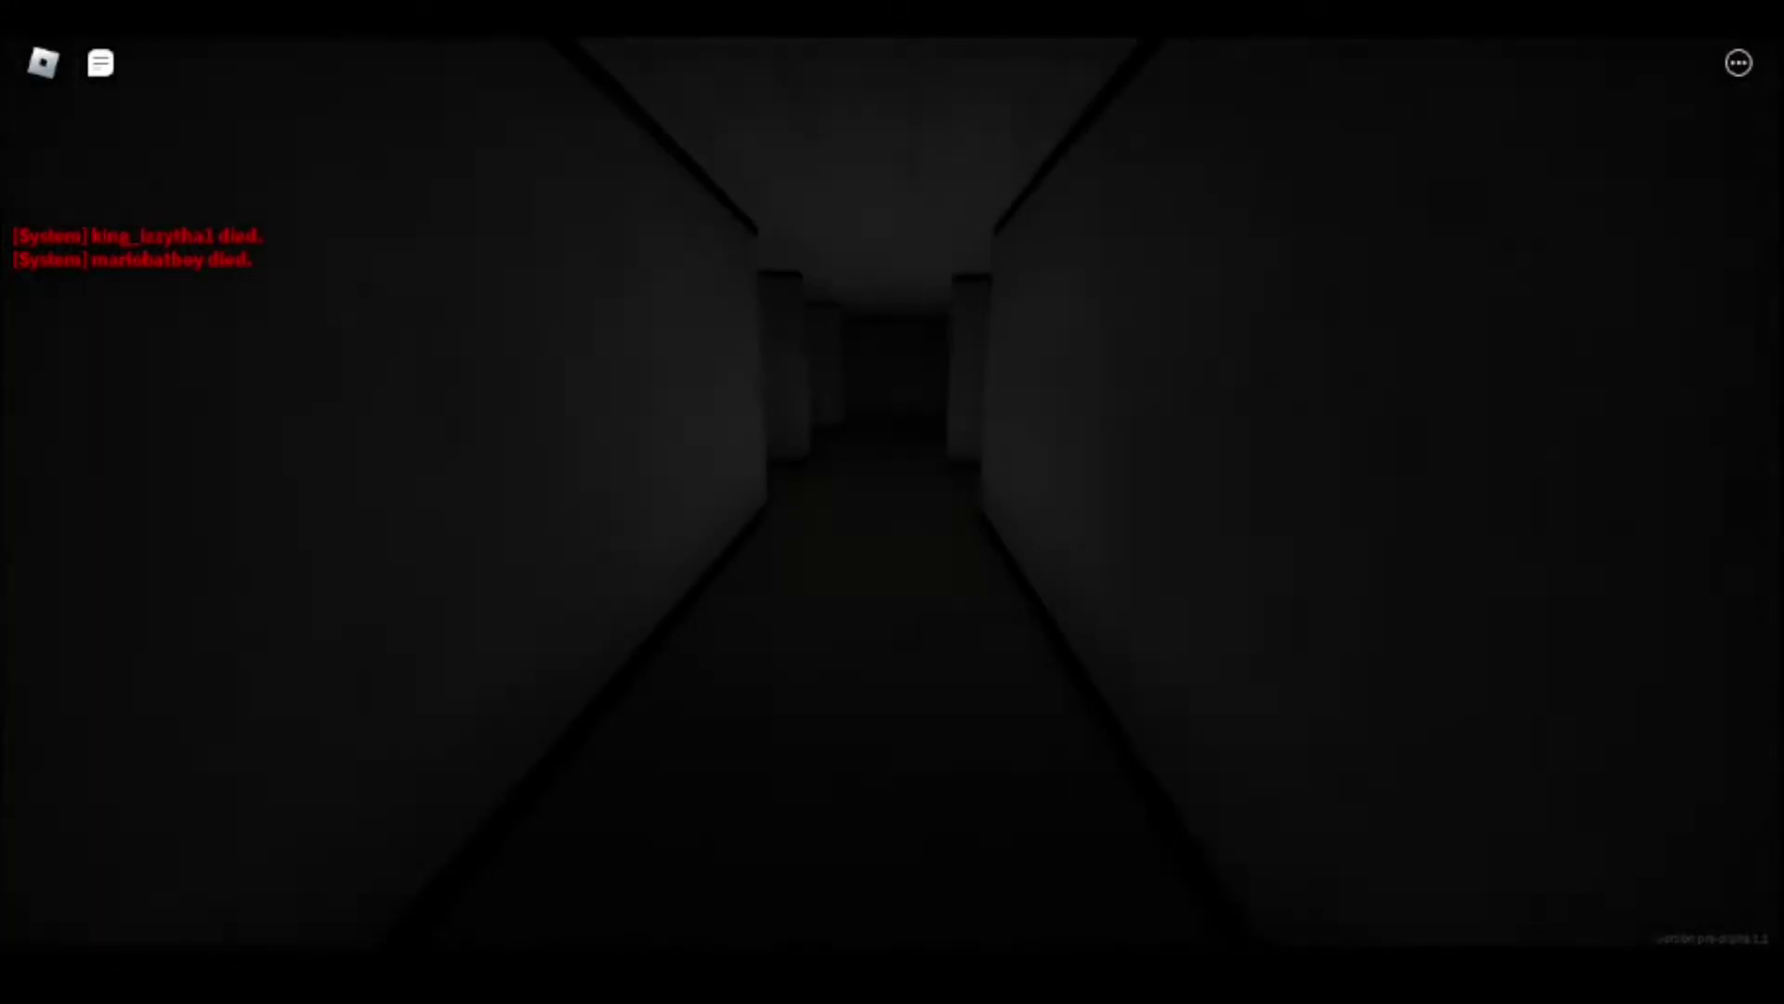
Step: Walk from the lit grid wall through the dark green-floored room to the wall opening
{"action": "key", "text": "w"}
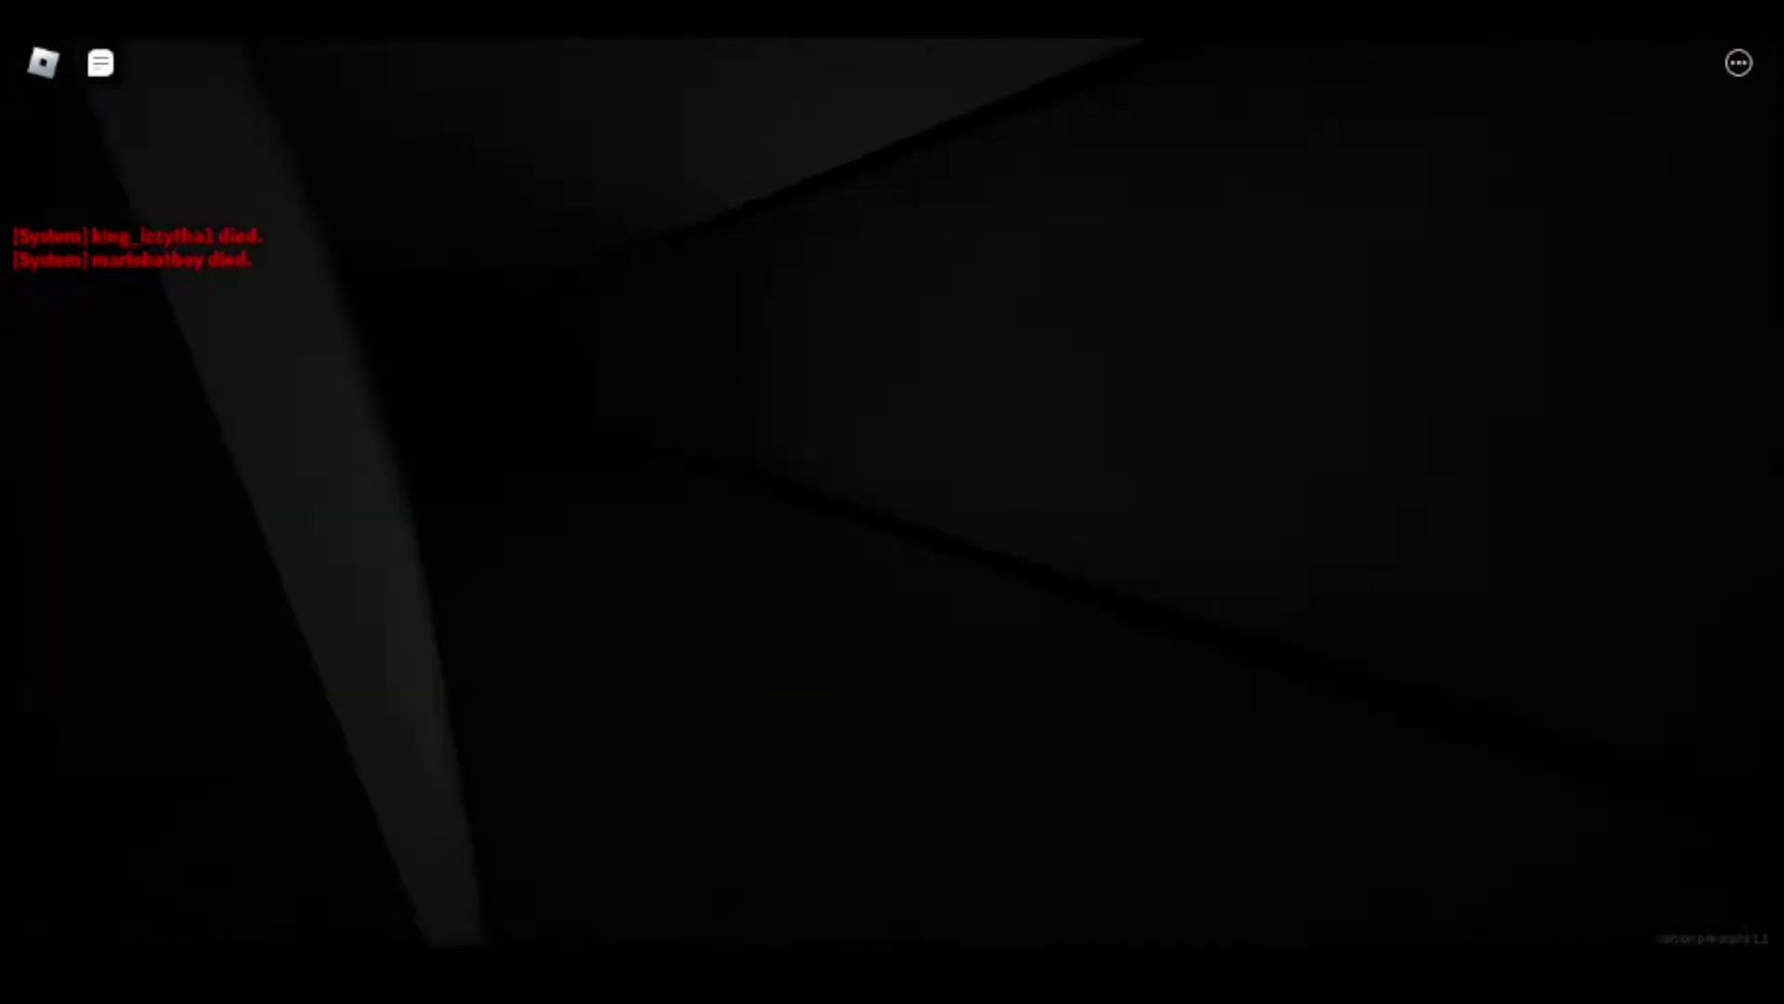
{"action": "key", "text": "w"}
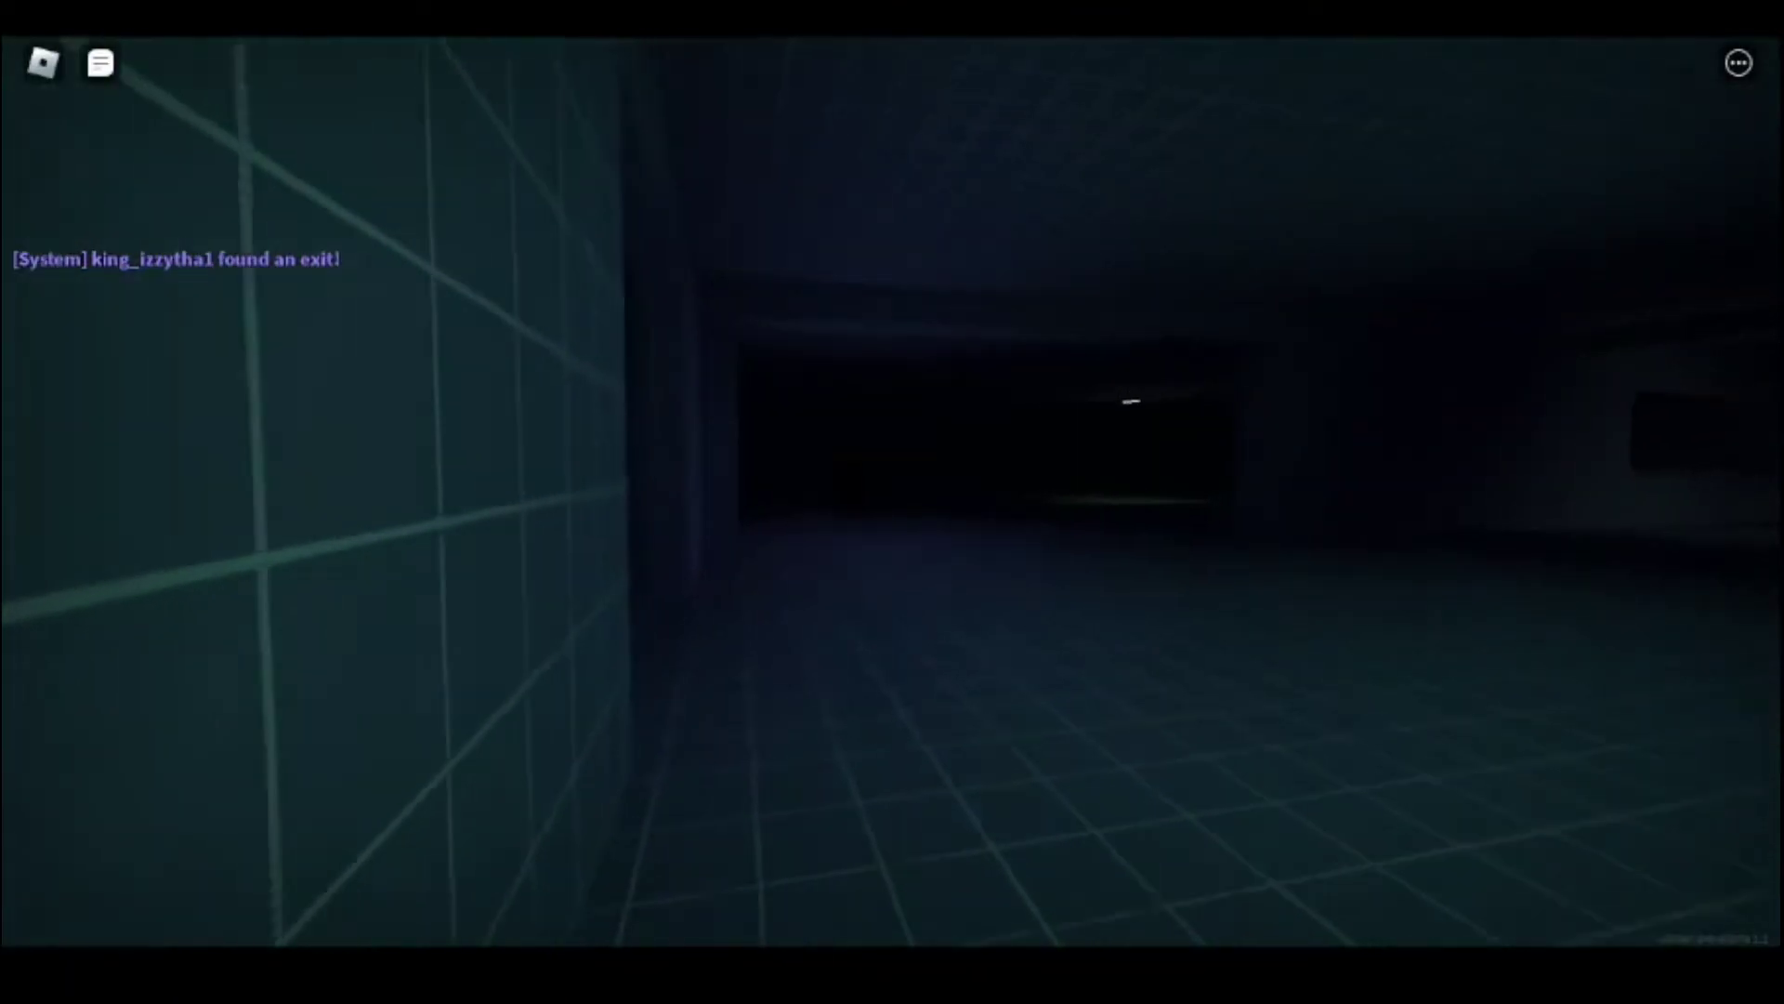
{"action": "key", "text": "w"}
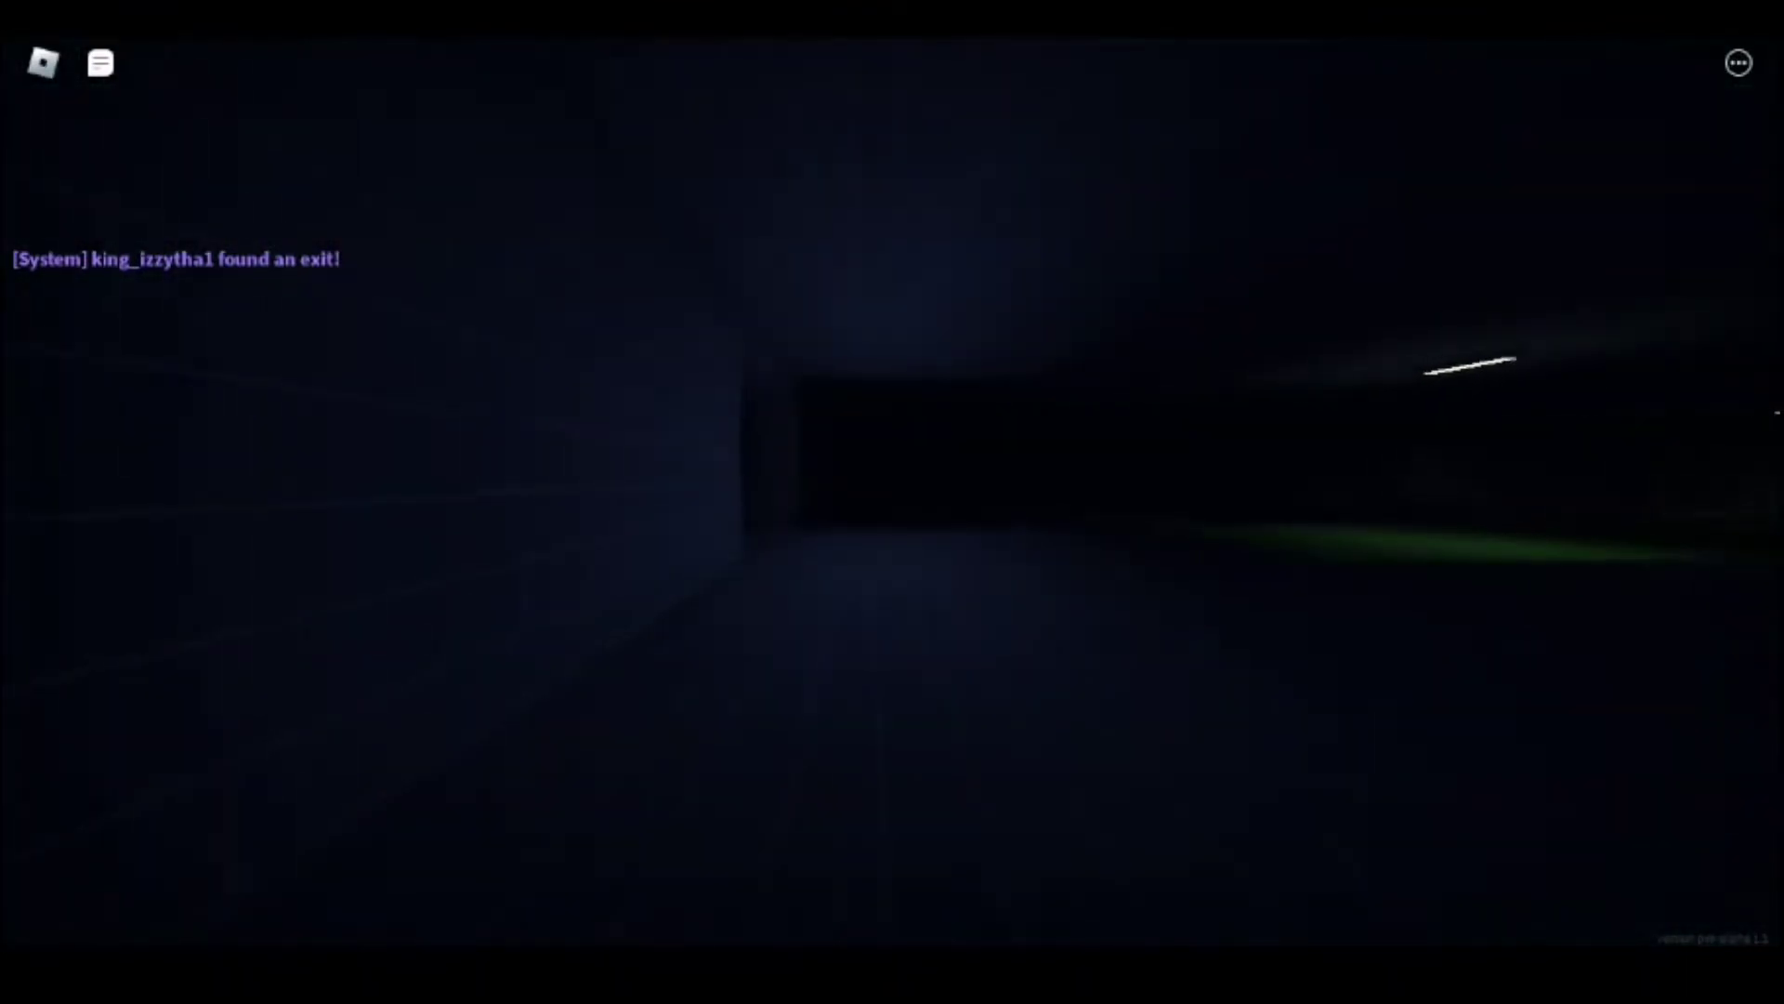
{"action": "key", "text": "w"}
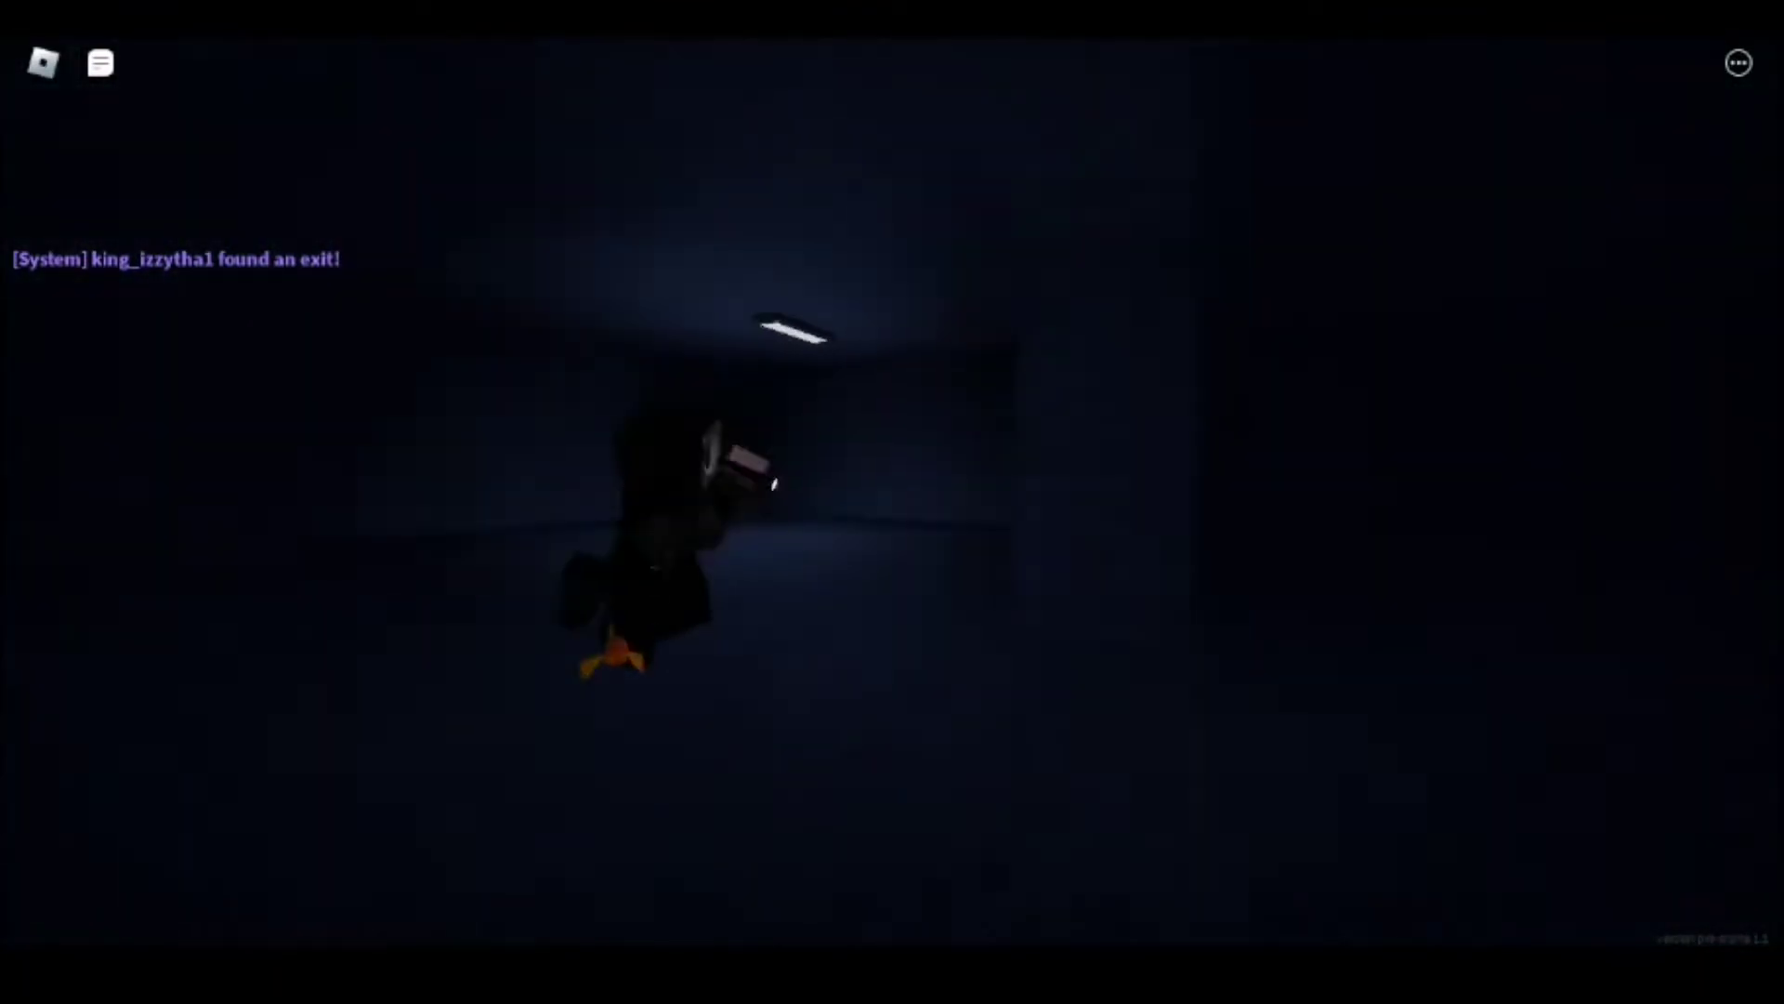
{"action": "key", "text": "w"}
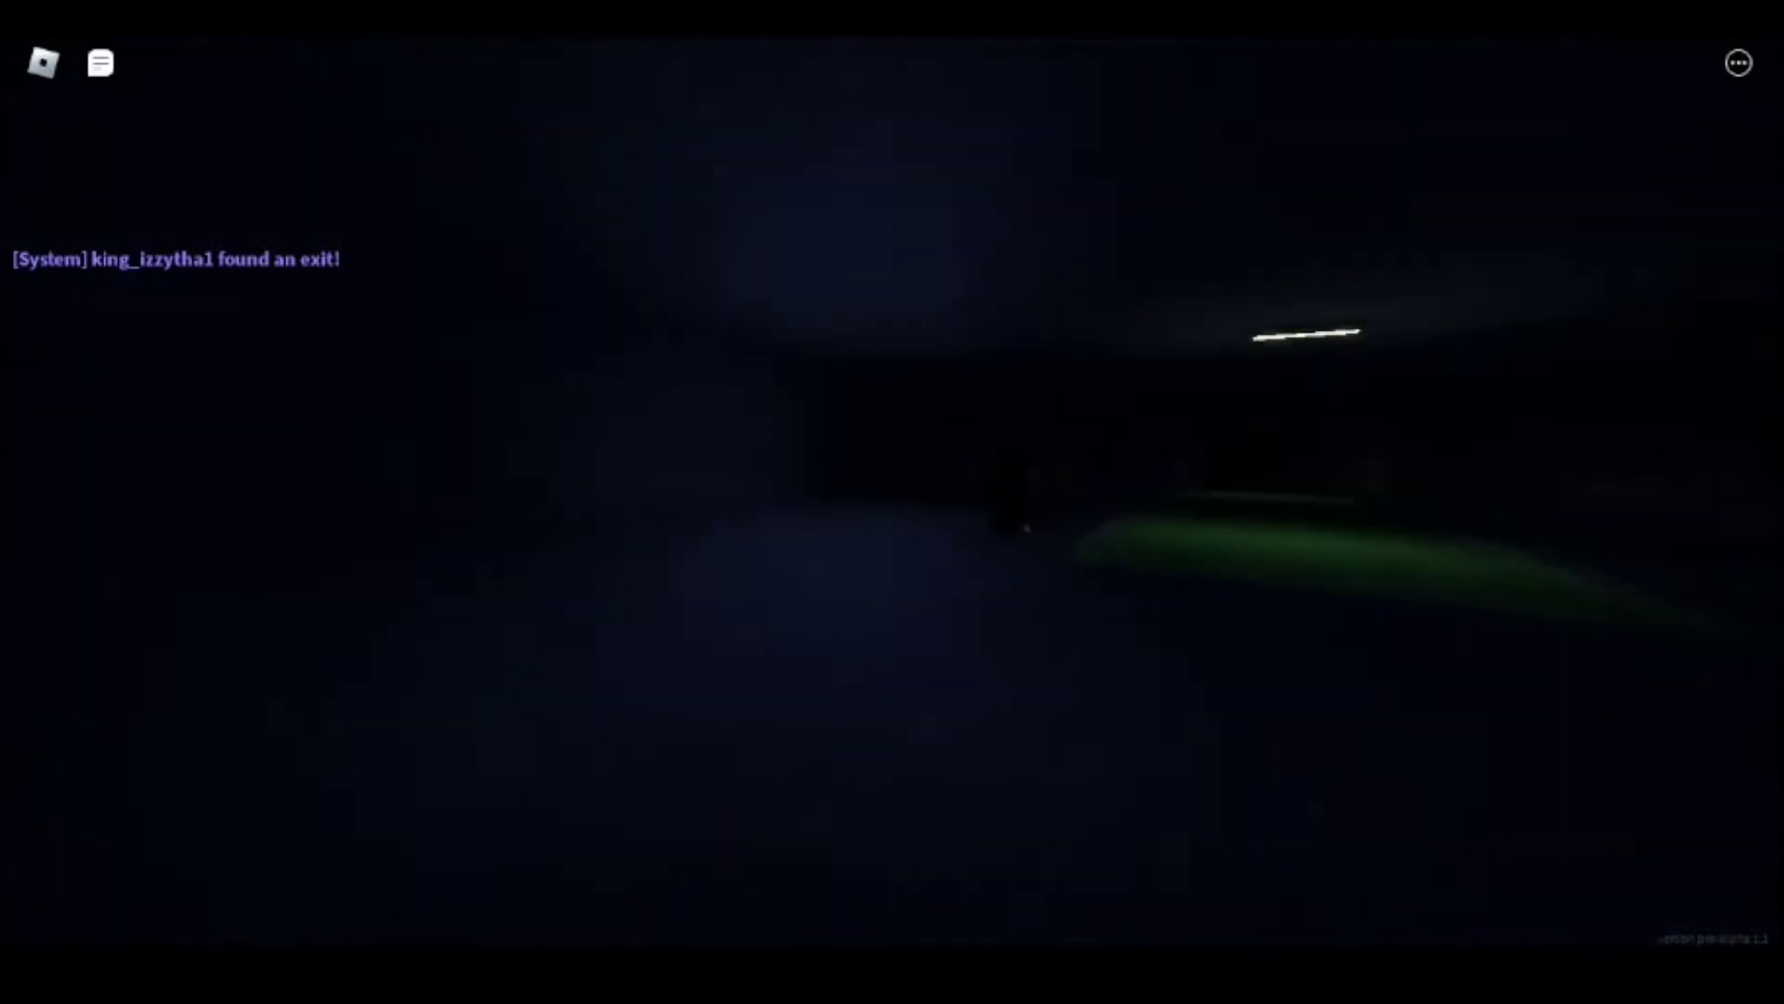
{"action": "key", "text": "w"}
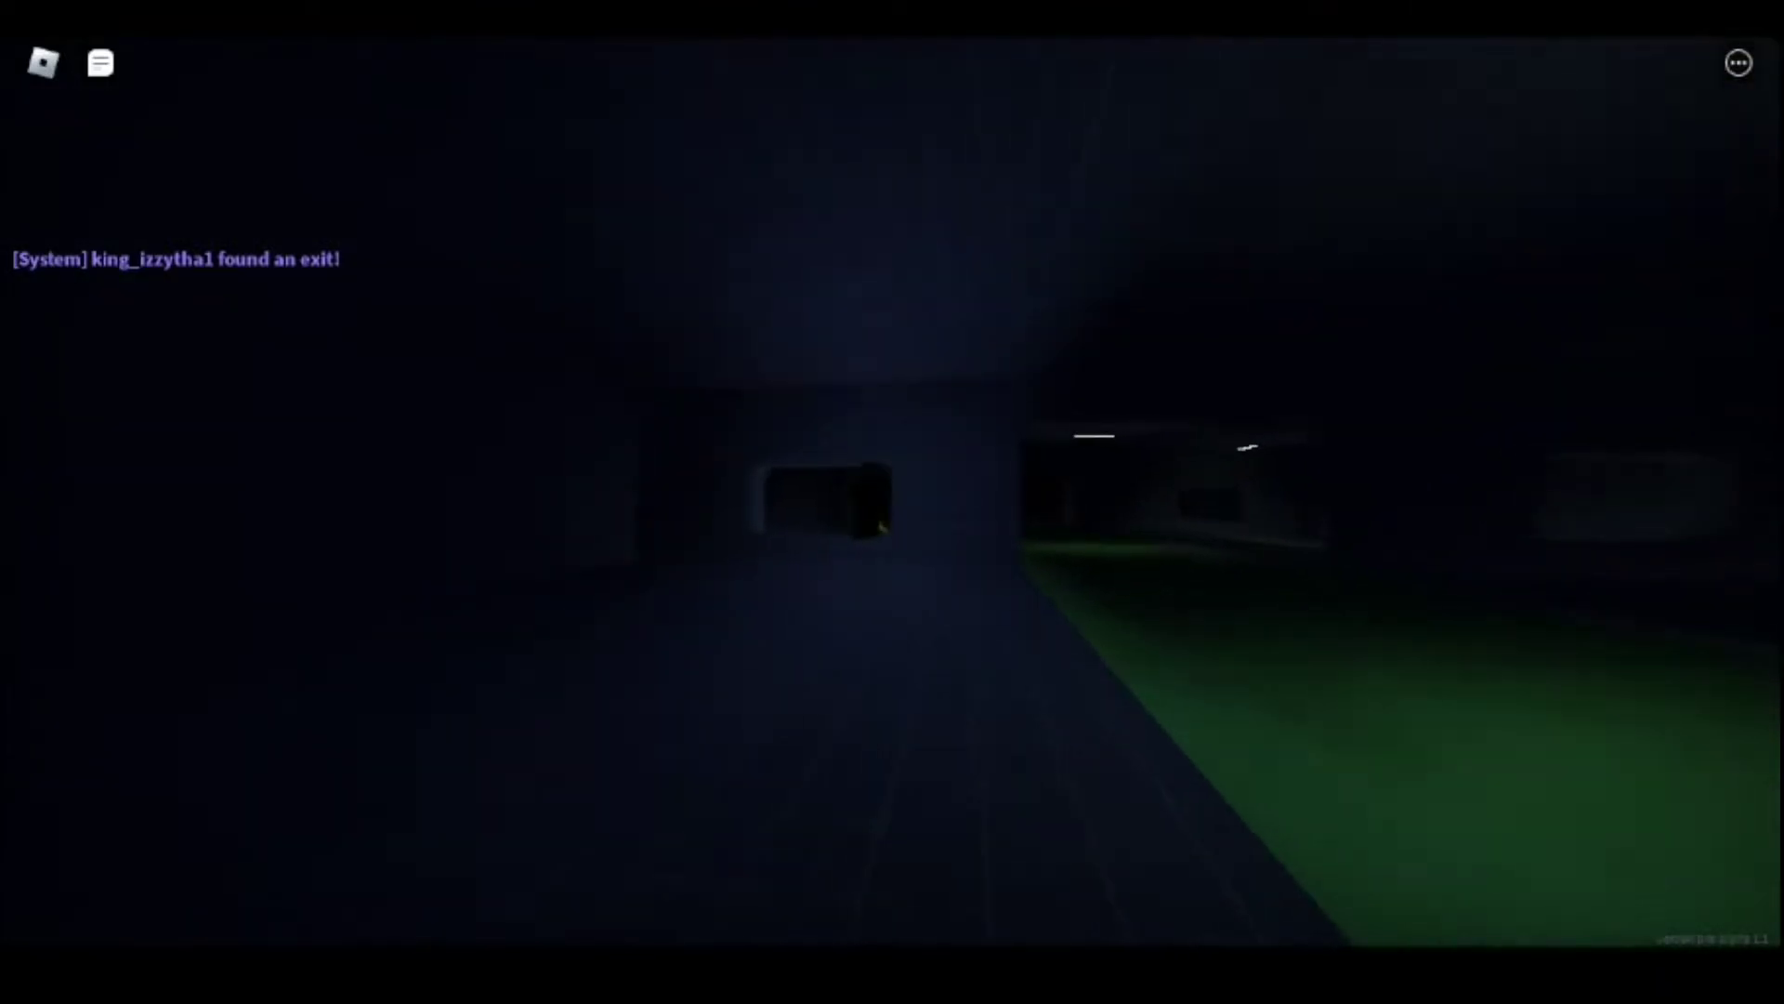
Step: Follow the green floor strip down the corridors past the light into the dark passage
{"action": "key", "text": "w"}
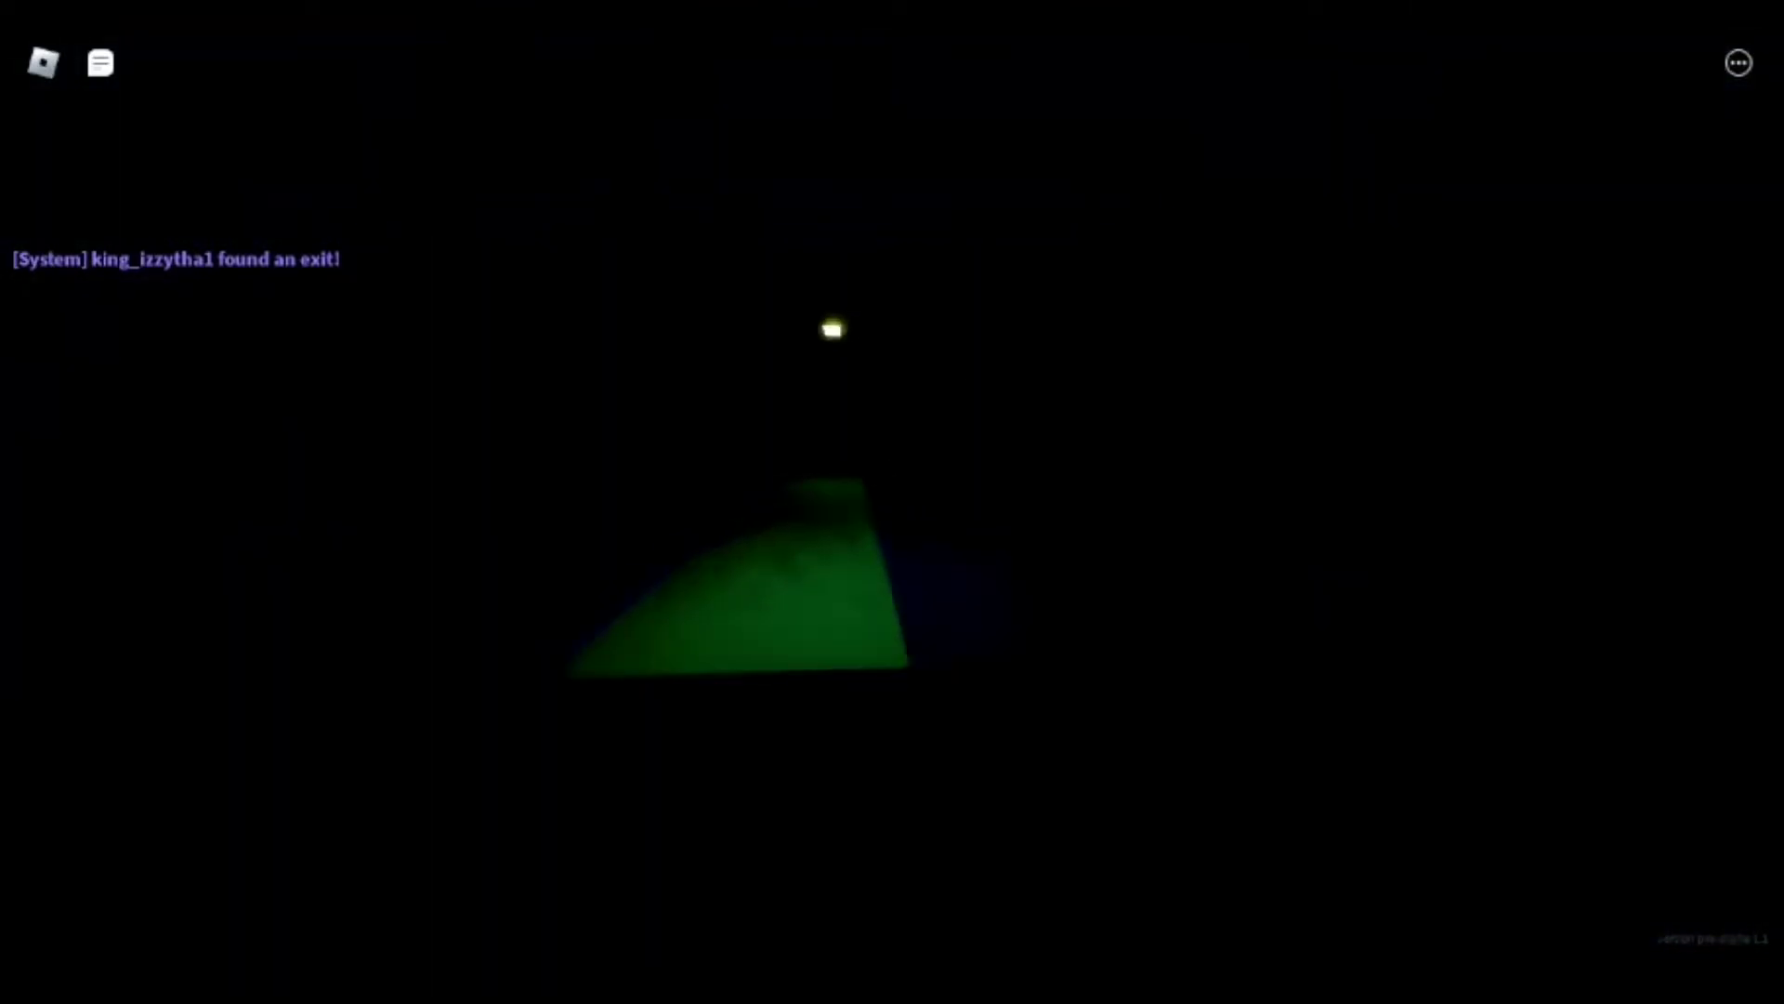
{"action": "key", "text": "w"}
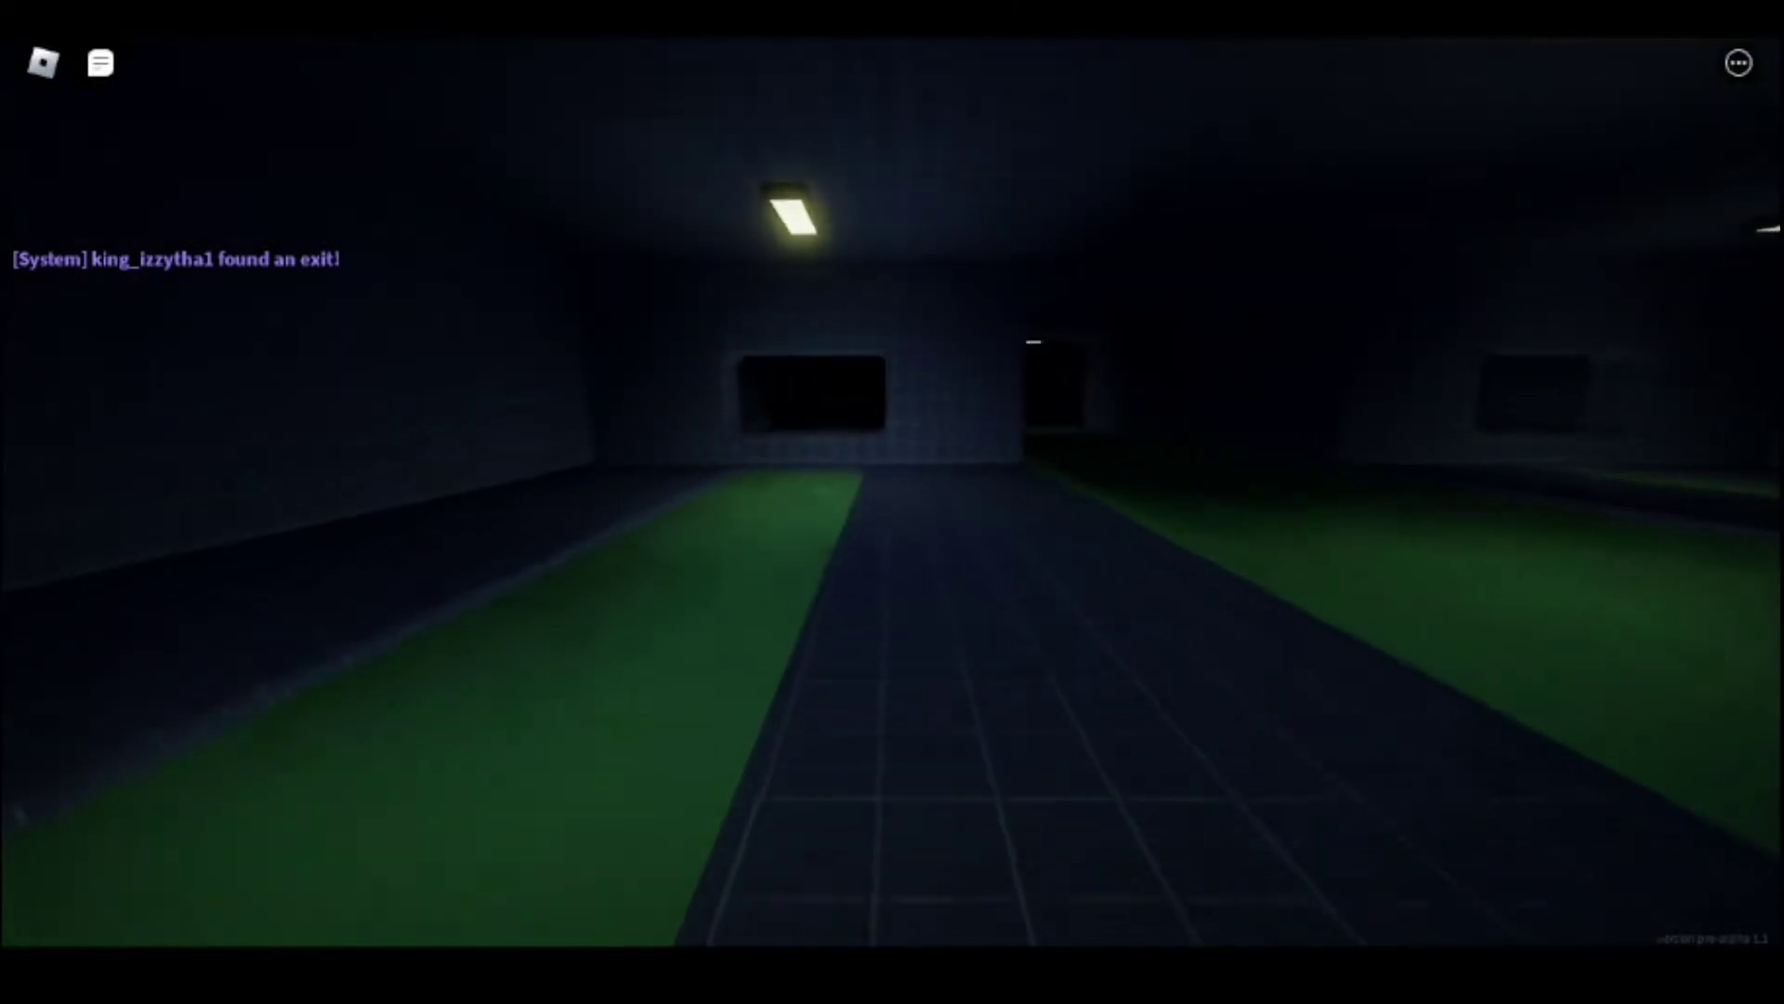
{"action": "key", "text": "w"}
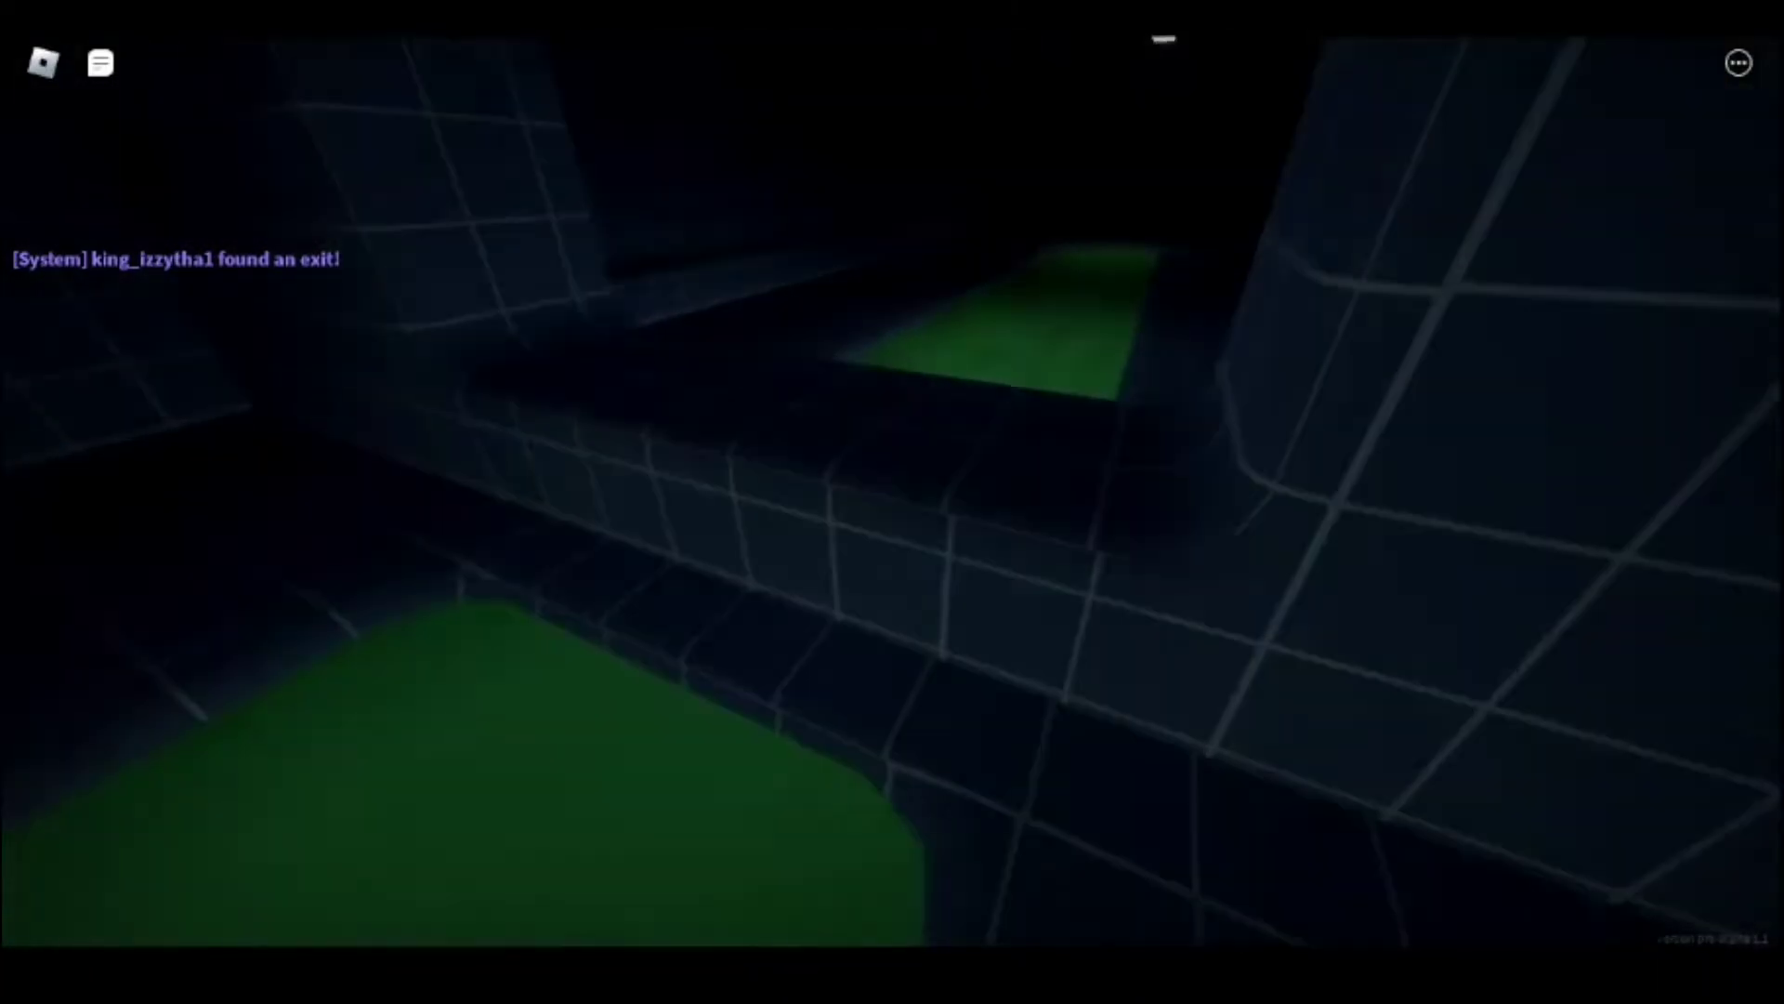
{"action": "key", "text": "w"}
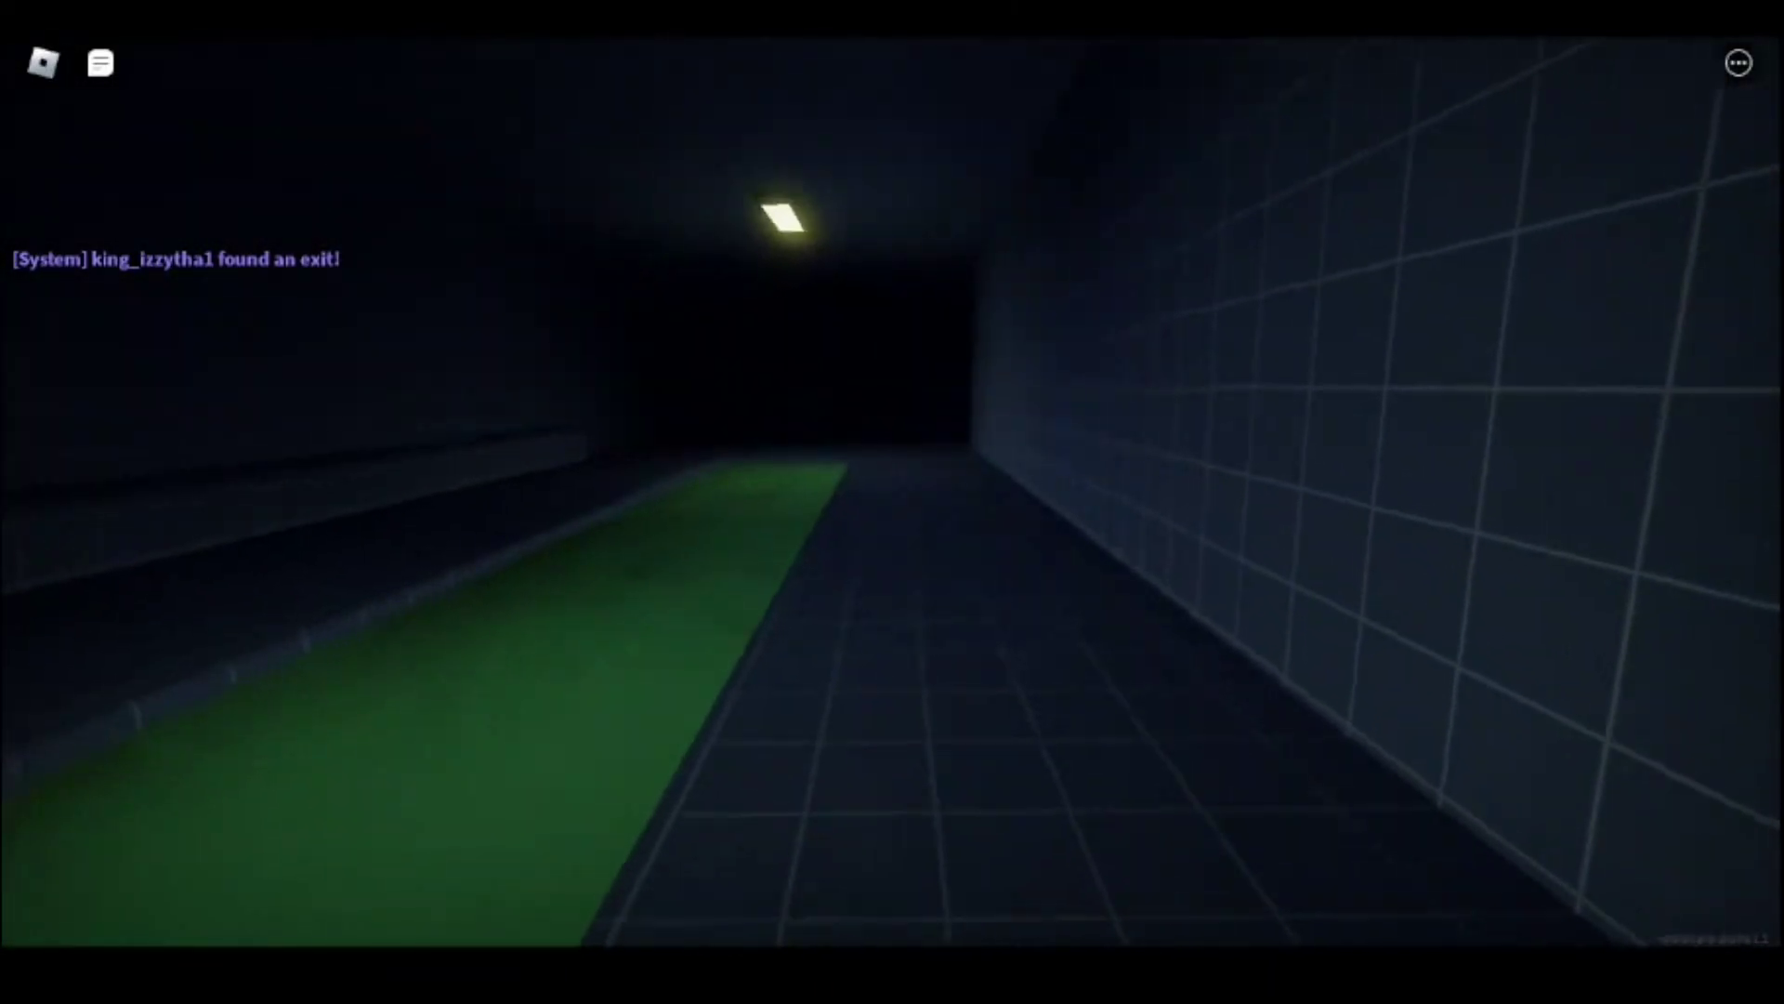
{"action": "key", "text": "w"}
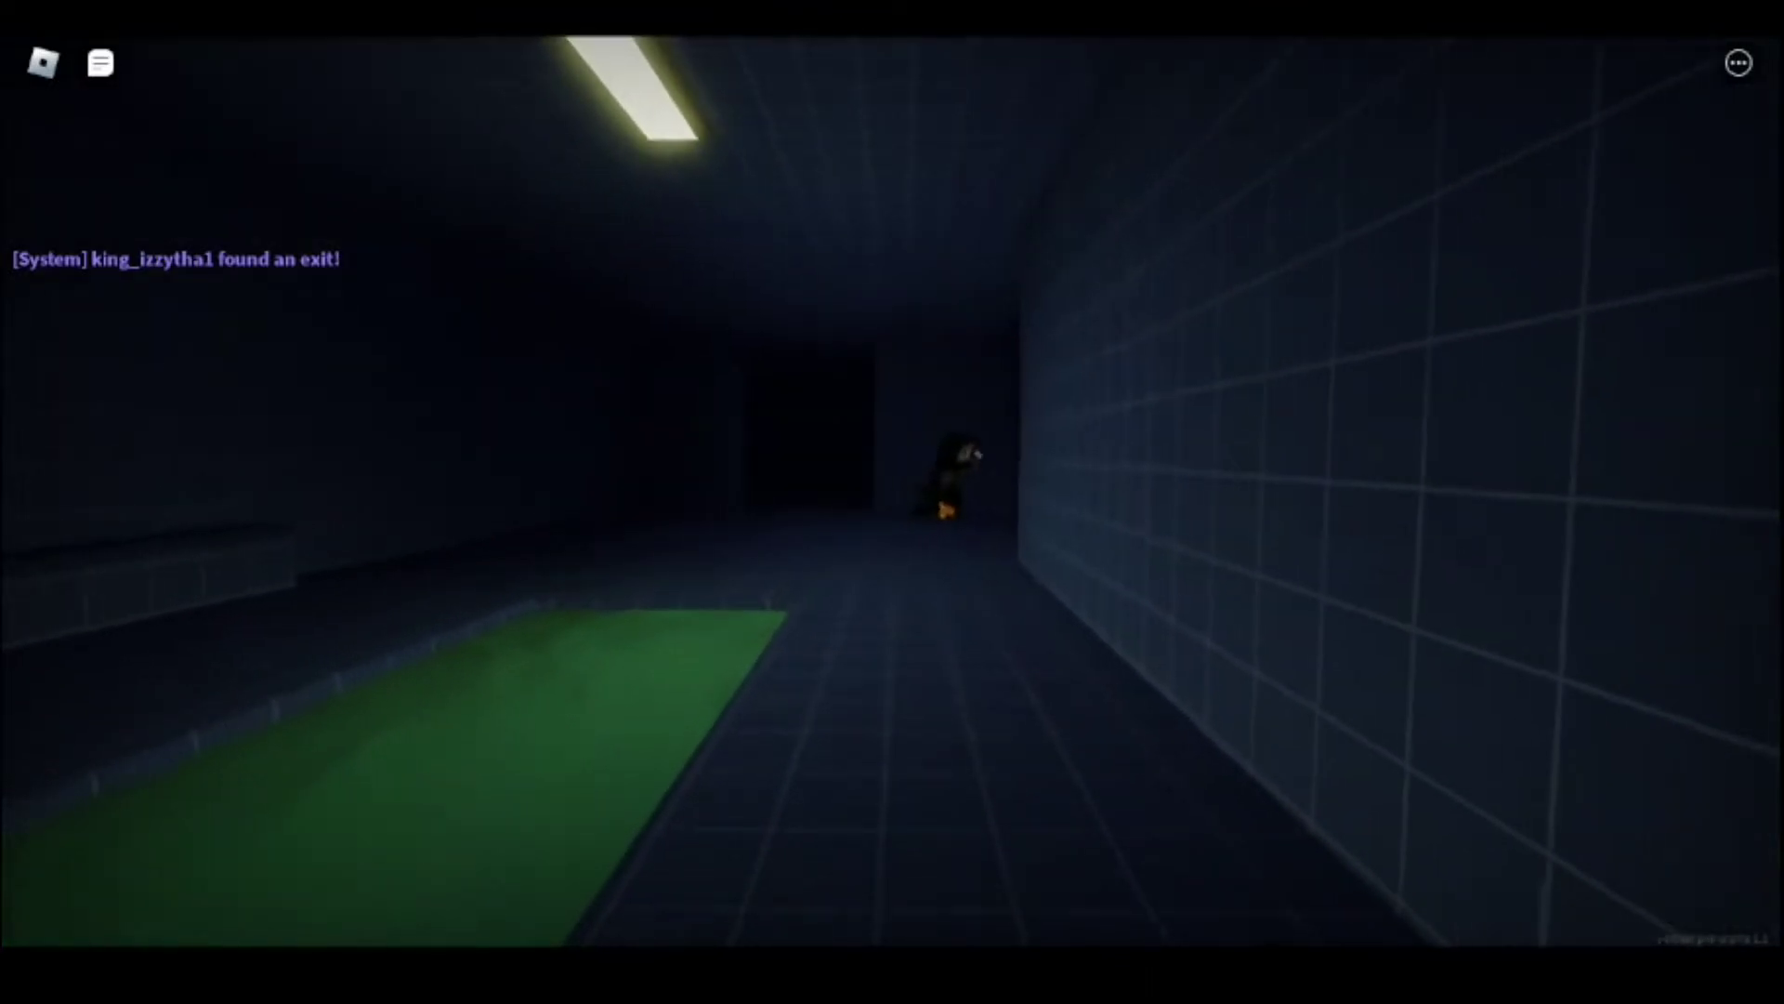
{"action": "key", "text": "w"}
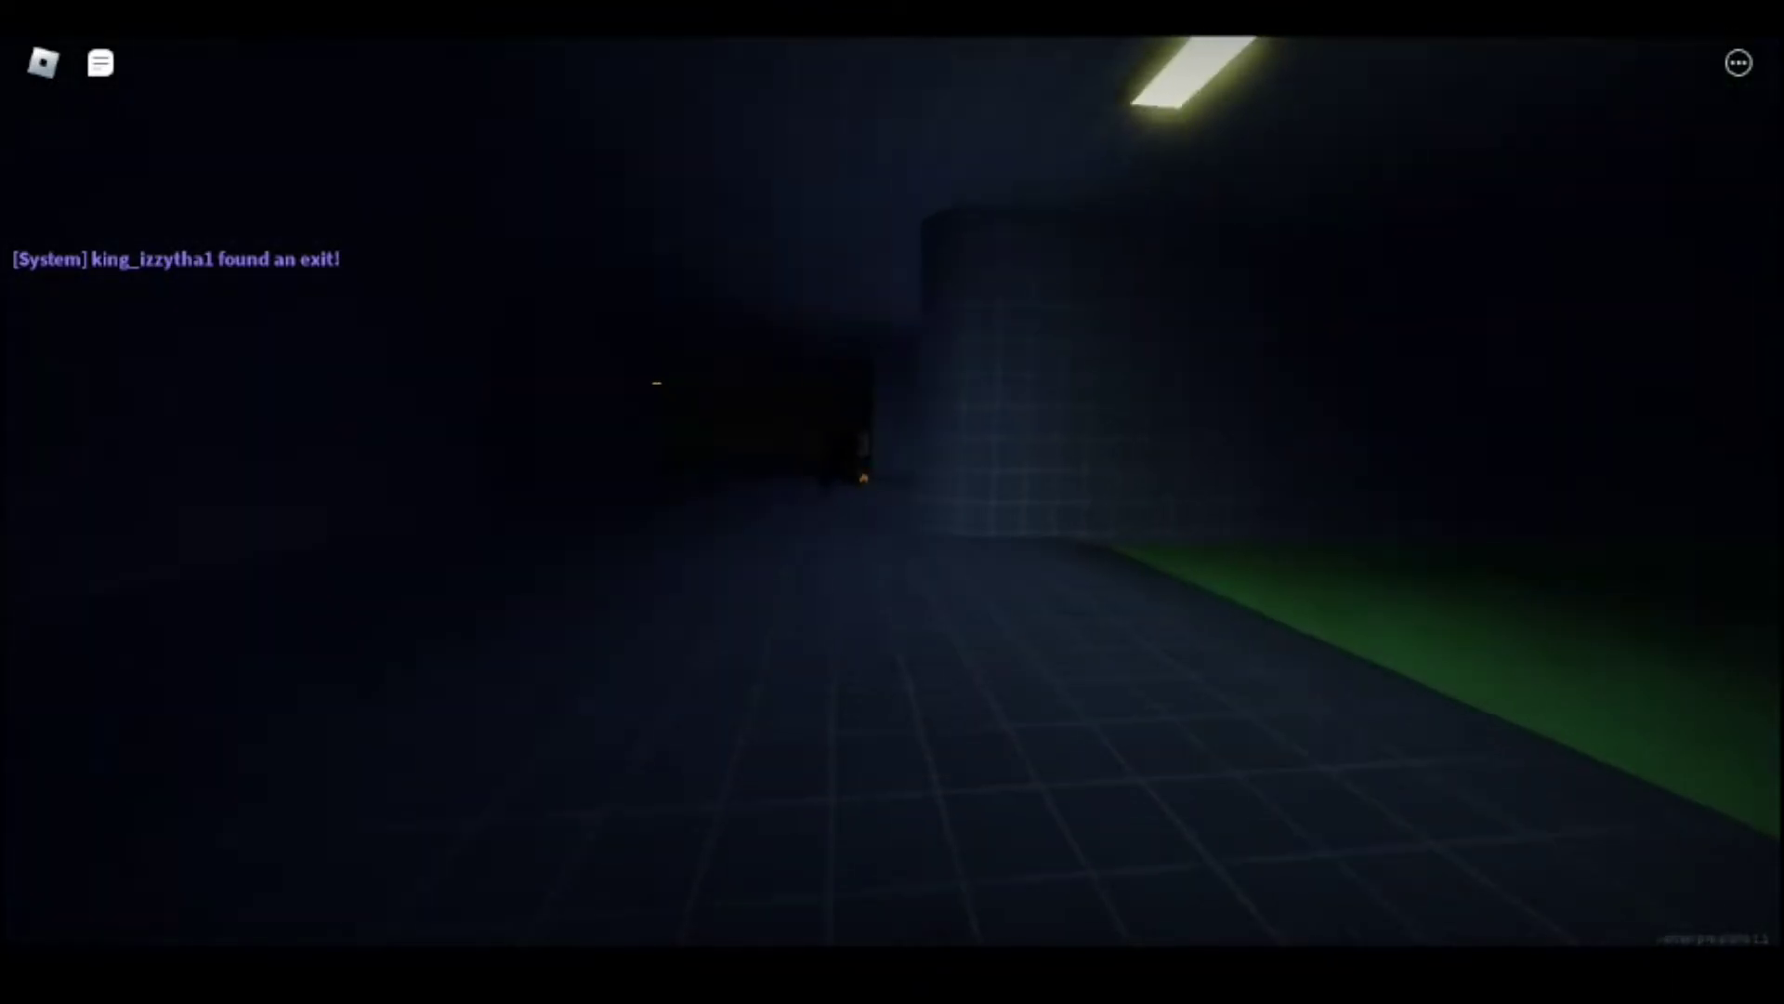
{"action": "key", "text": "w"}
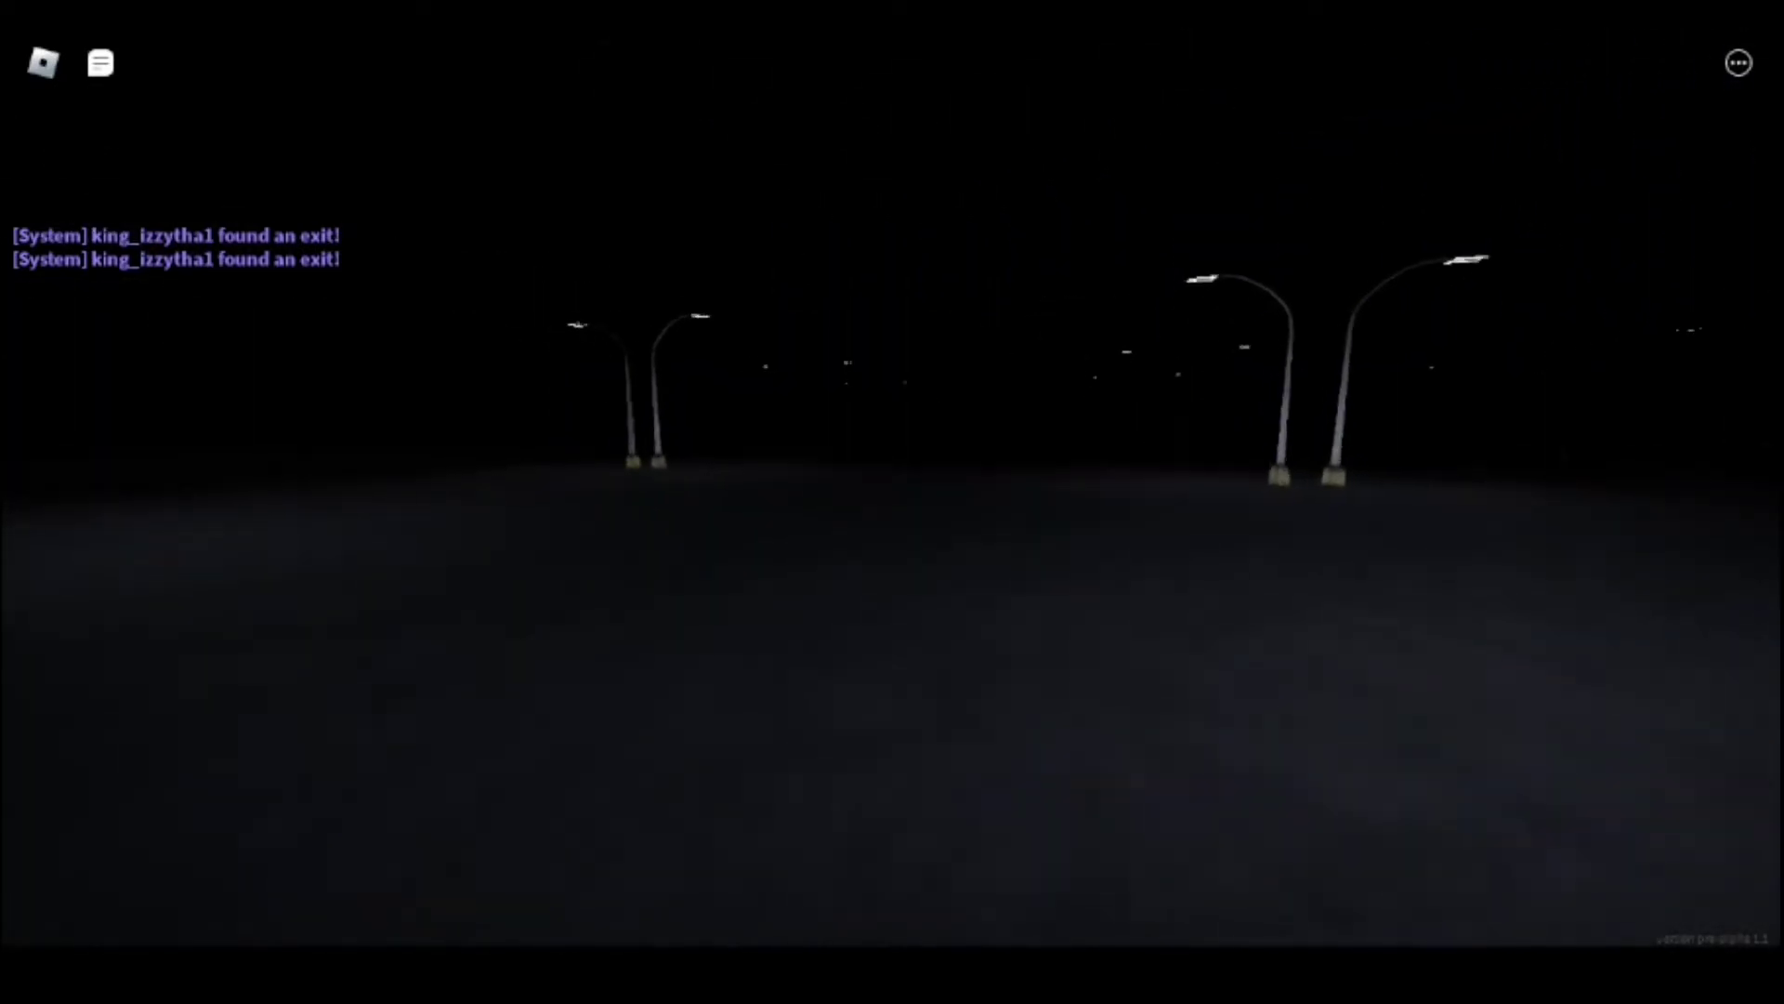
Step: Check the player list, then bring up the chat history of exit and death messages
{"action": "key", "text": "Tab"}
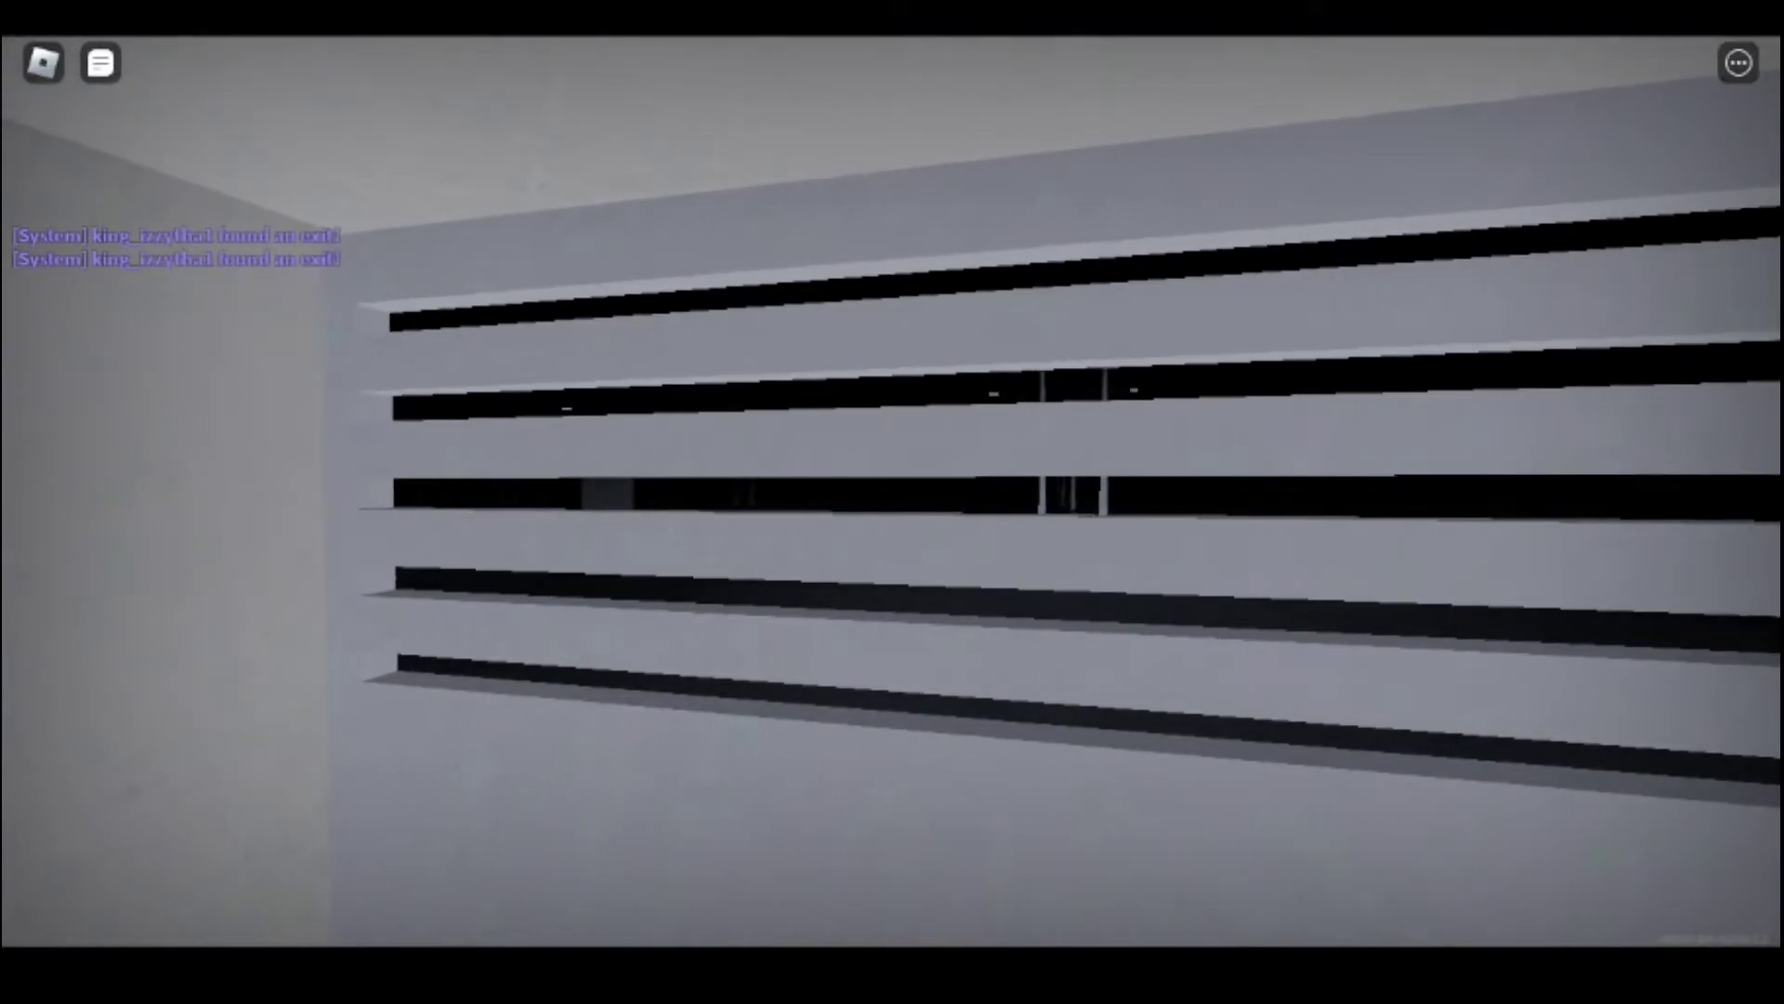
{"action": "key", "text": "slash"}
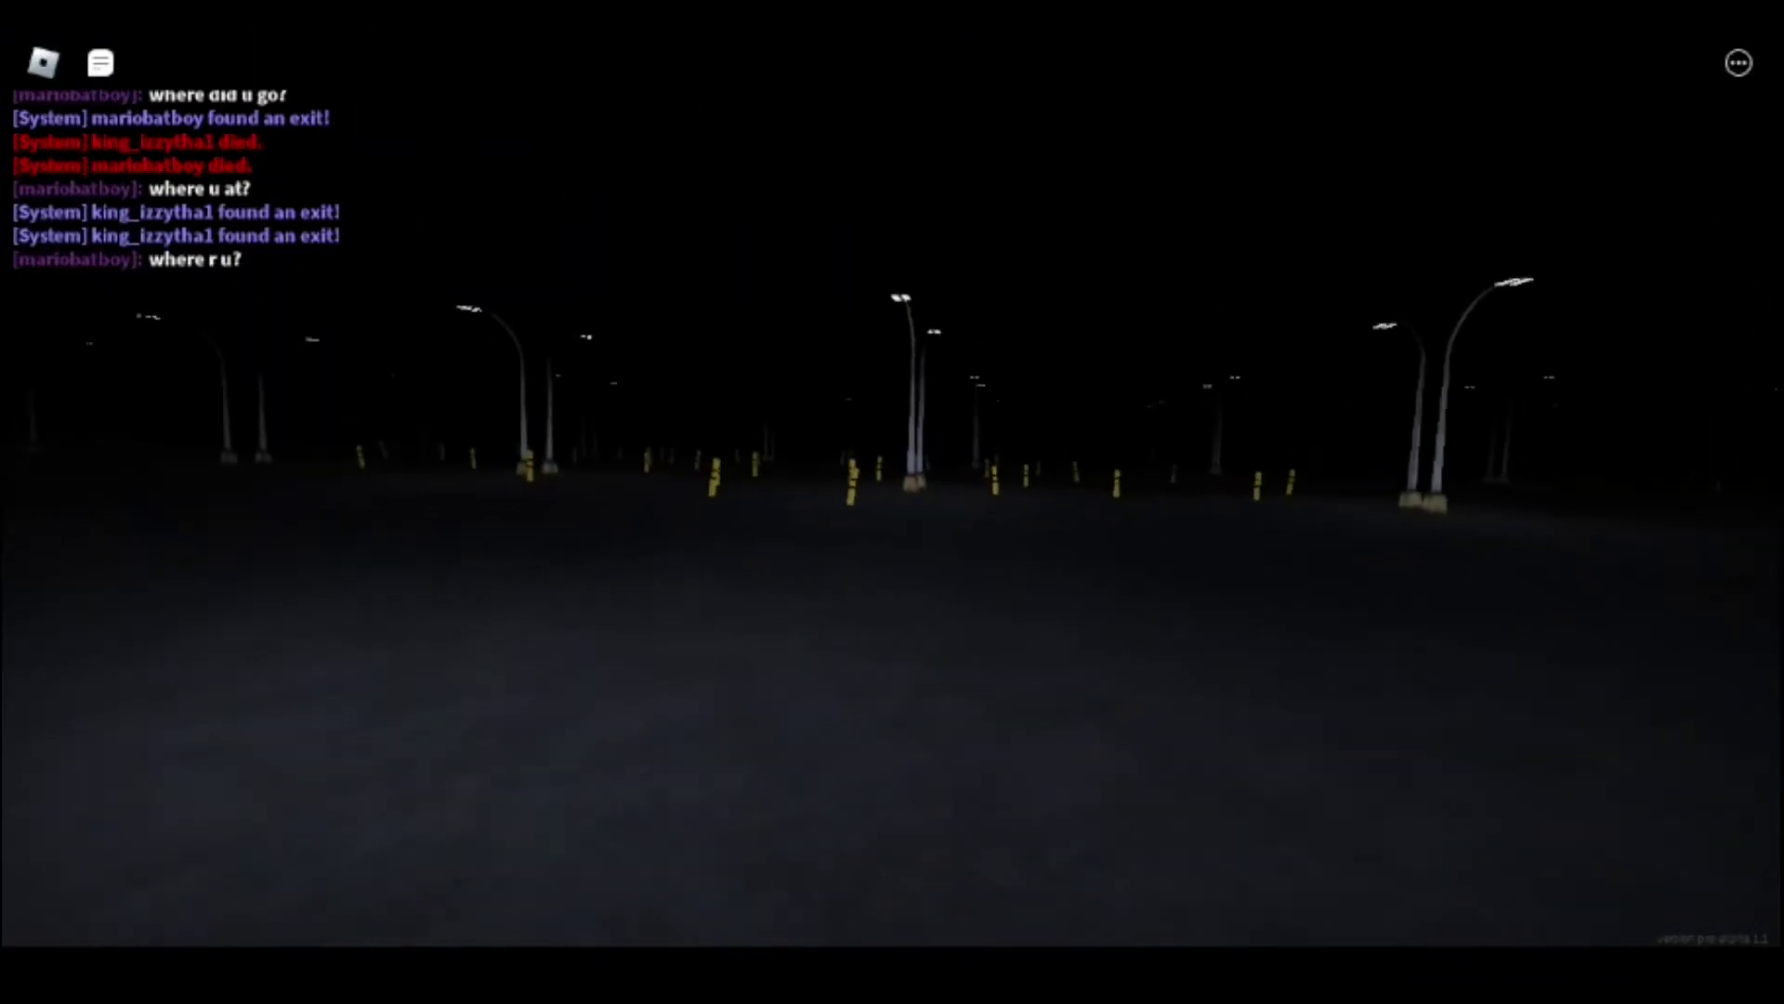
Step: Cross the parking lot past the two central streetlights
{"action": "key", "text": "w"}
{"action": "key", "text": "w"}
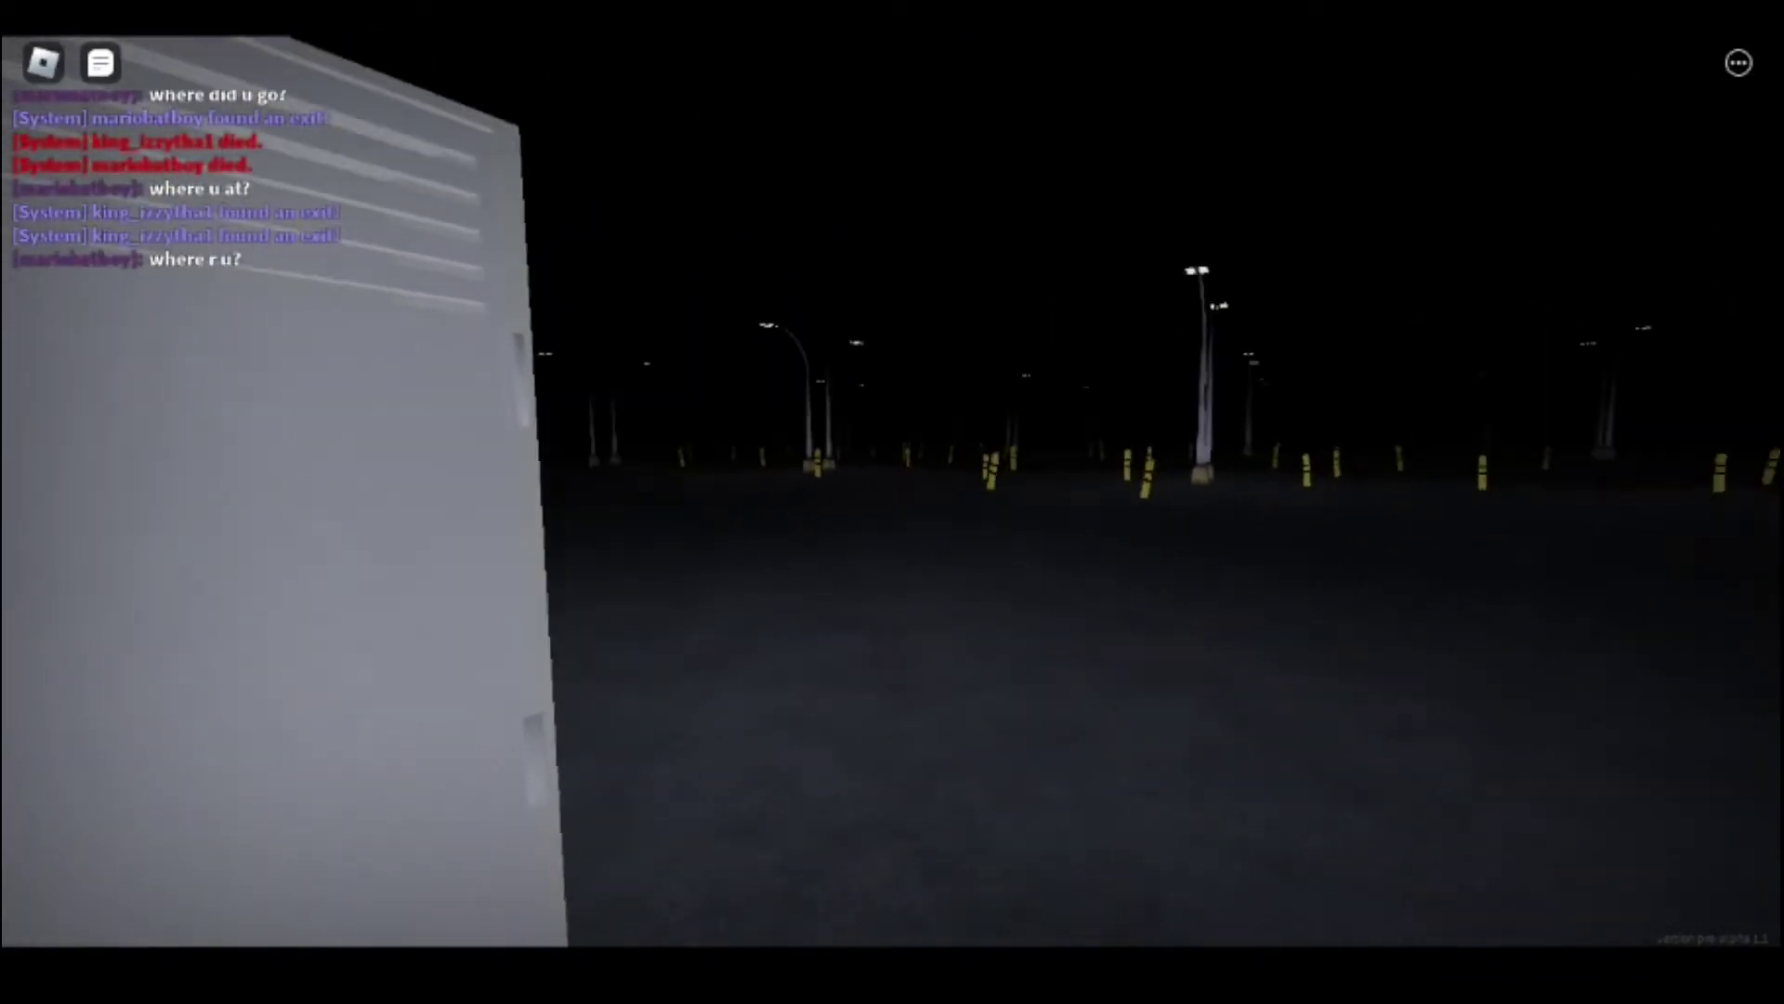
{"action": "key", "text": "w"}
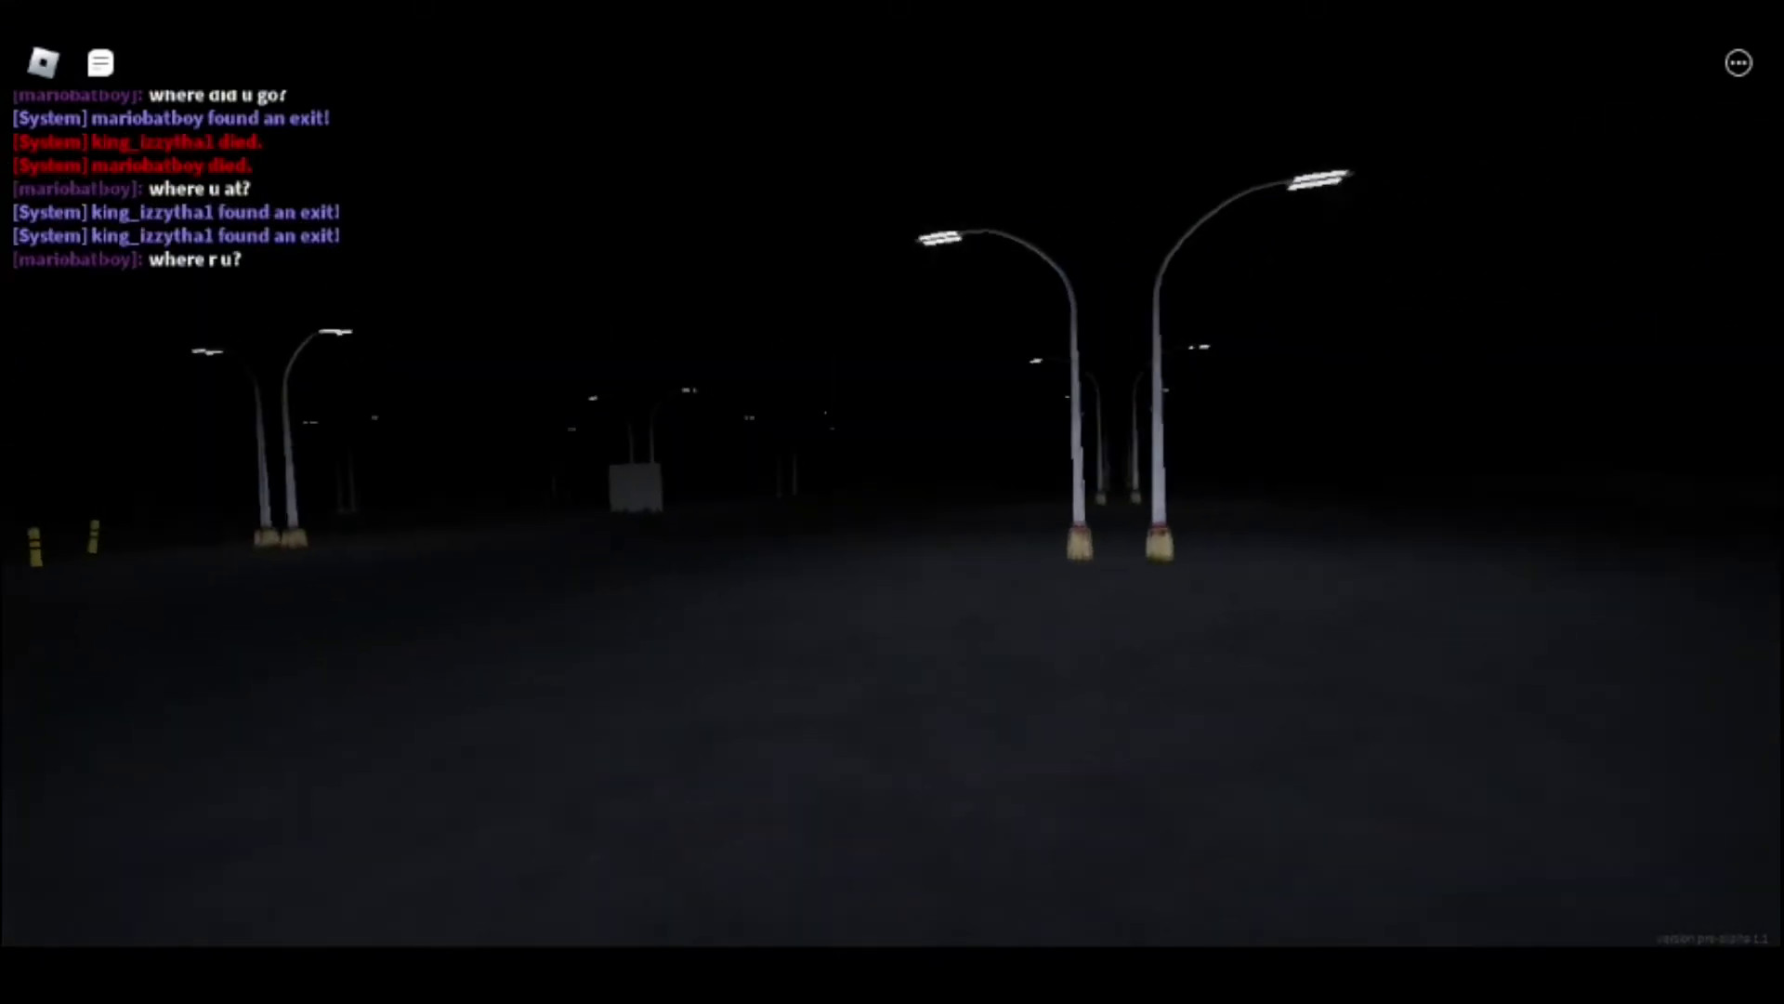
{"action": "key", "text": "w"}
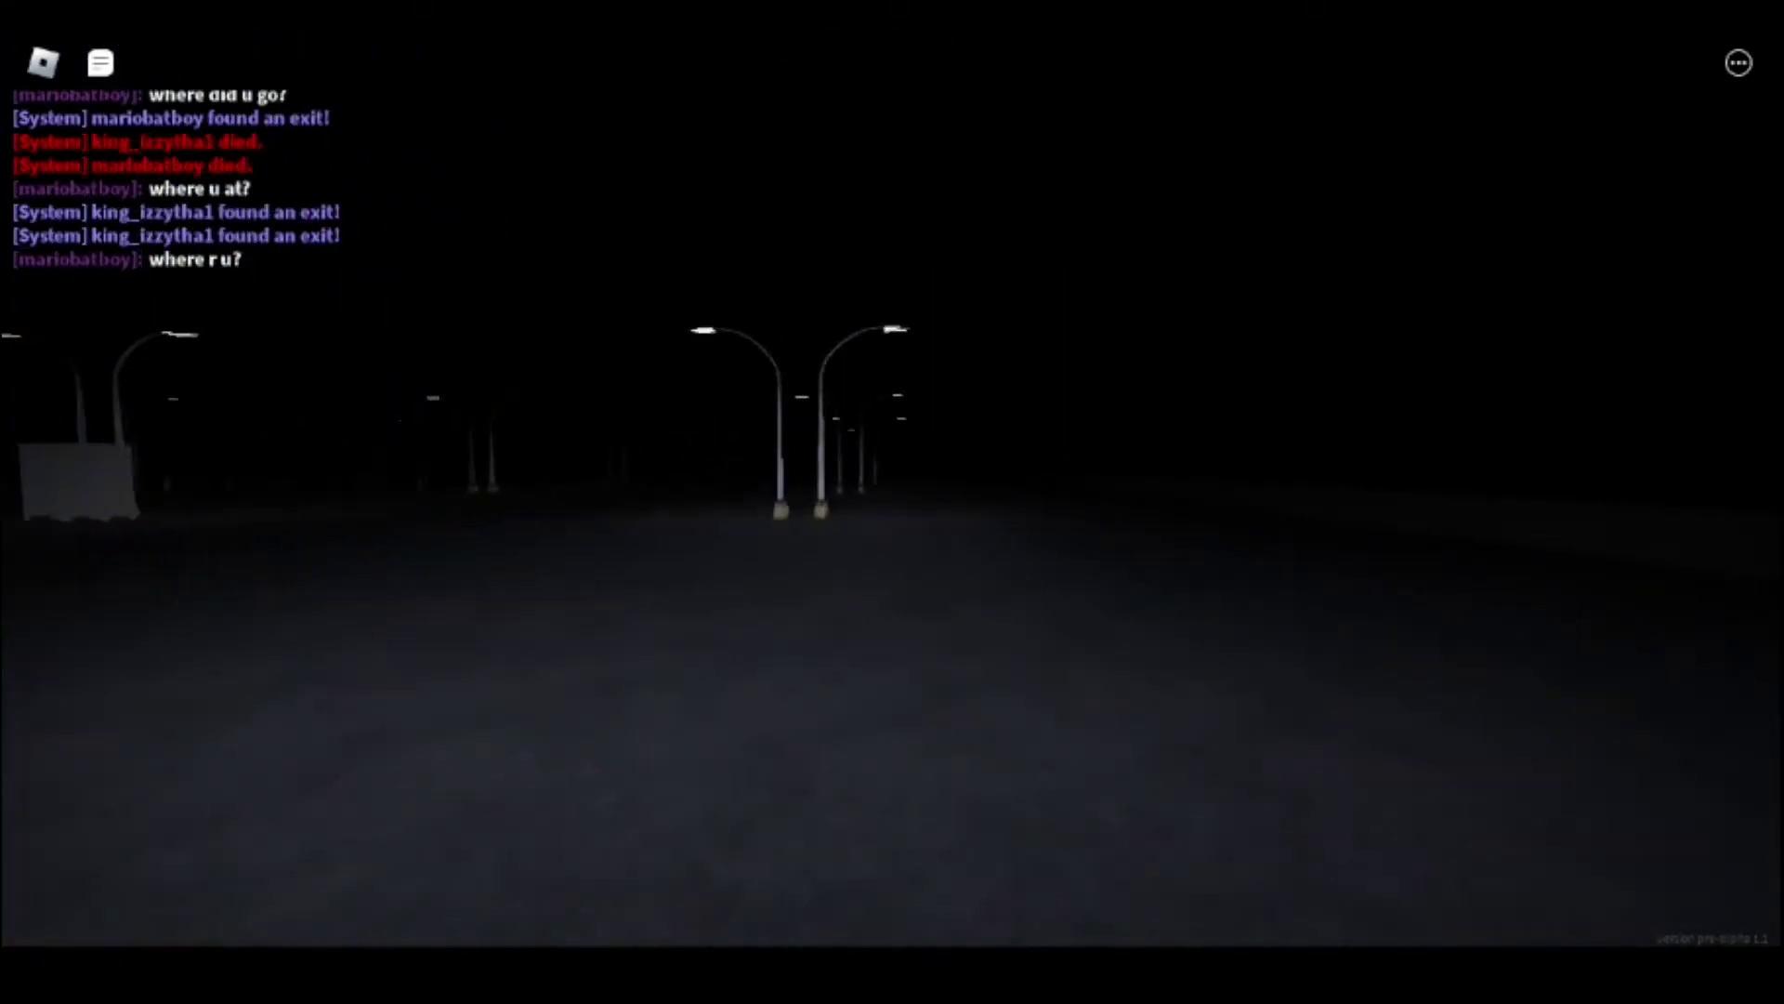
{"action": "key", "text": "w"}
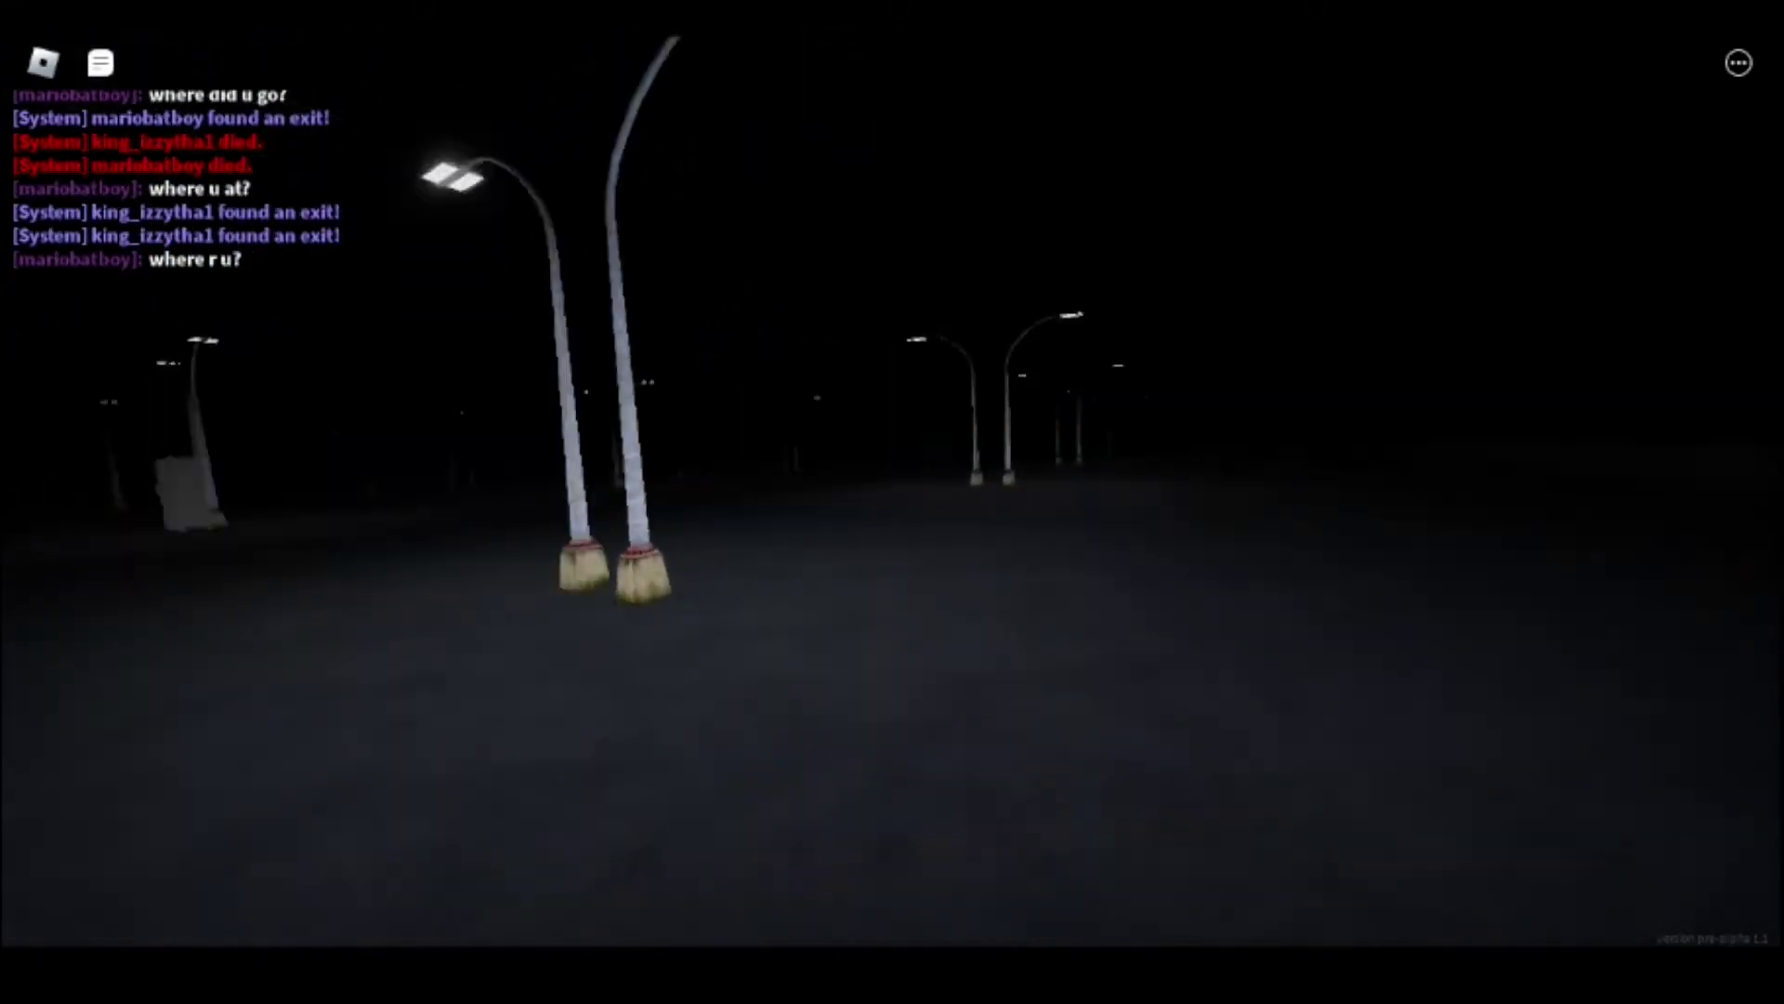
Step: Continue past the lamp posts to face the grey slatted vent panel, then step back
{"action": "key", "text": "w"}
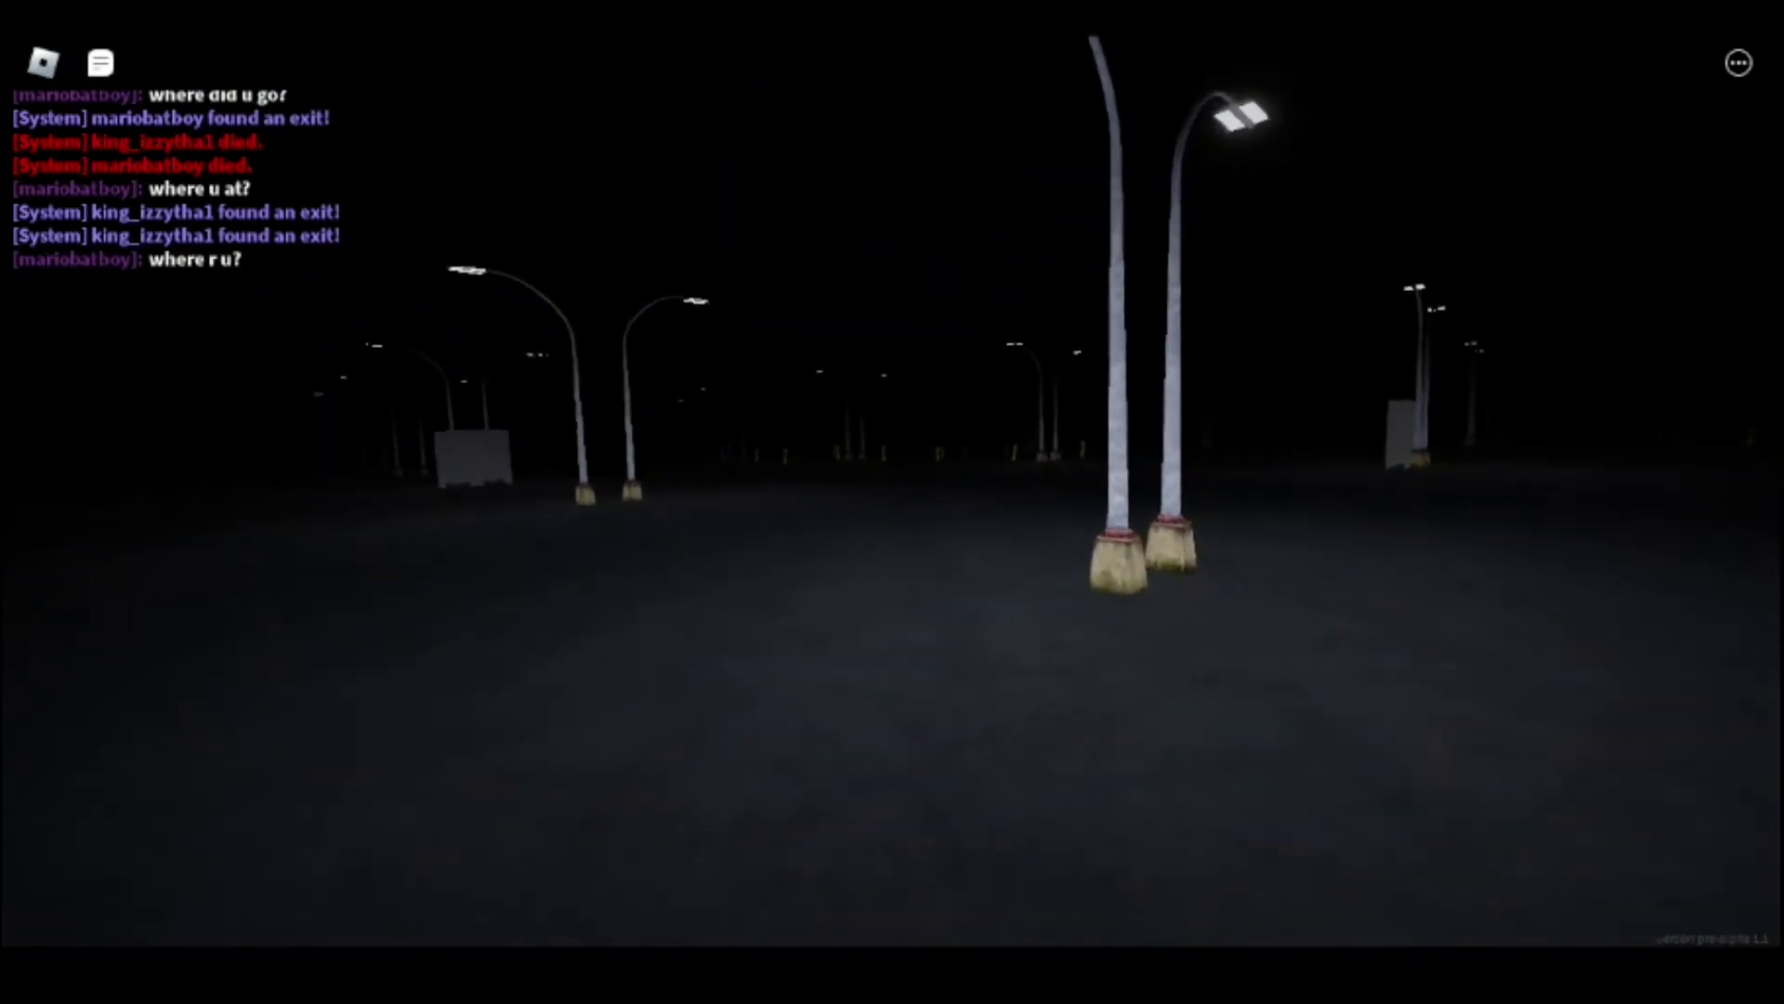
{"action": "key", "text": "w"}
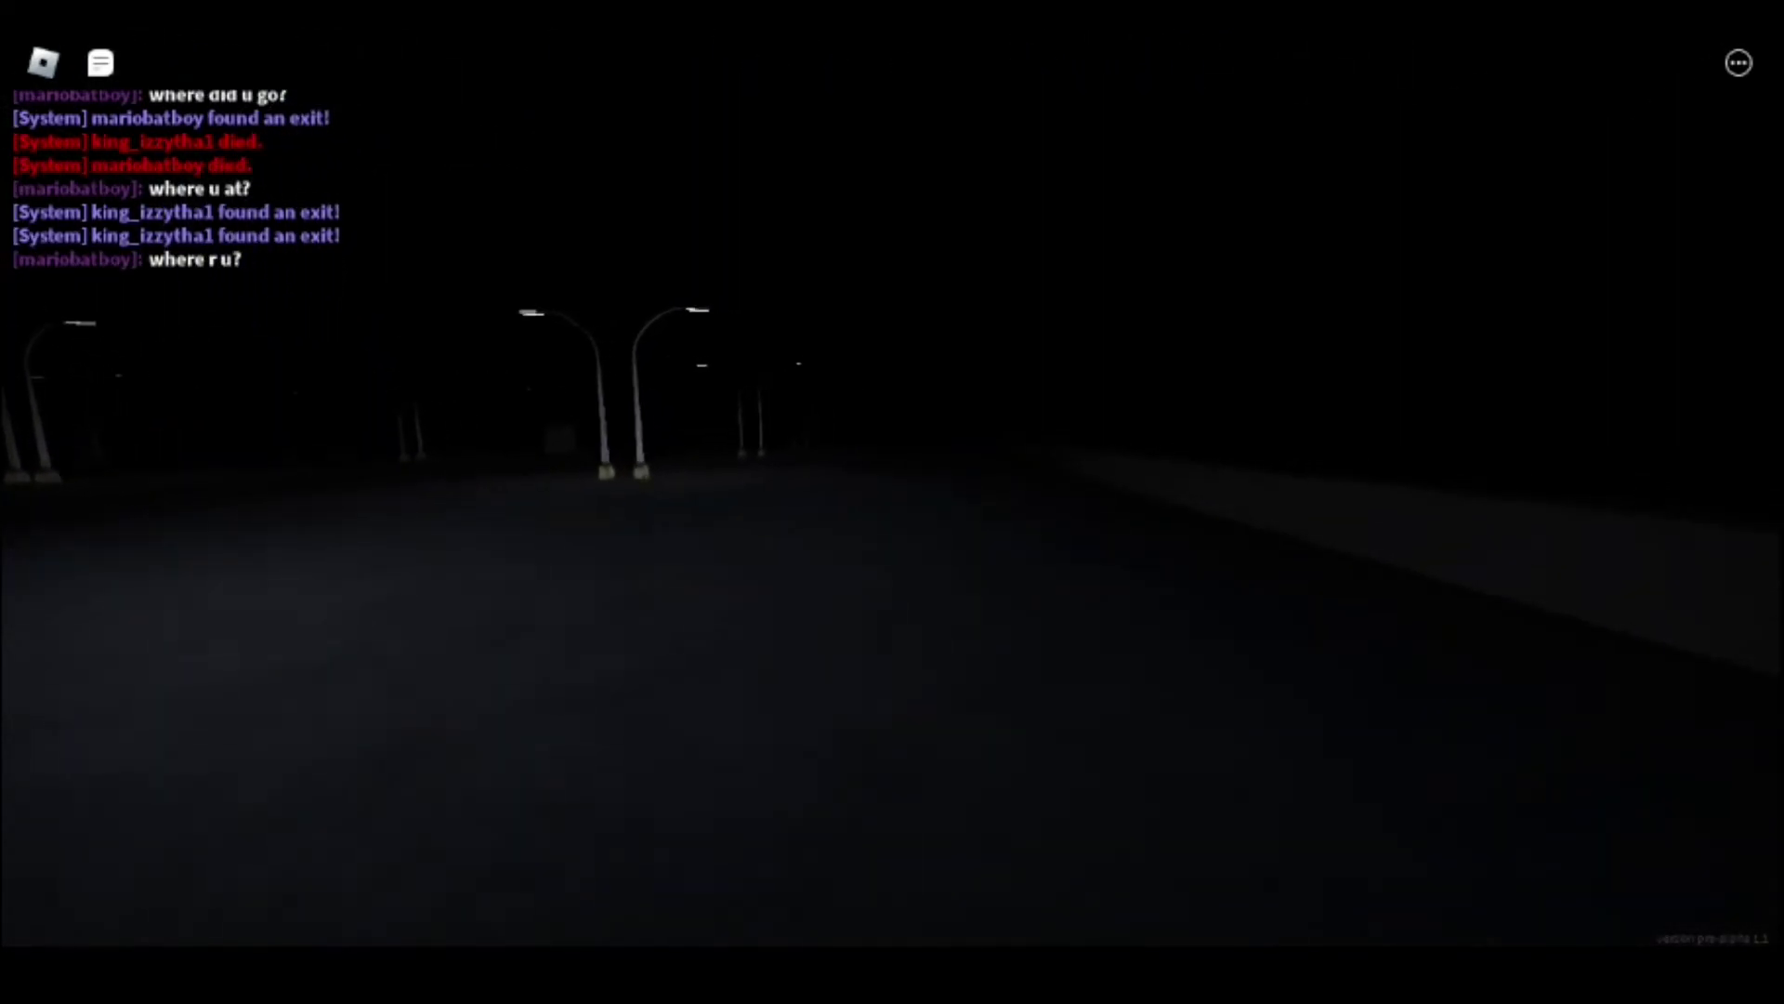
{"action": "key", "text": "w"}
{"action": "key", "text": "w"}
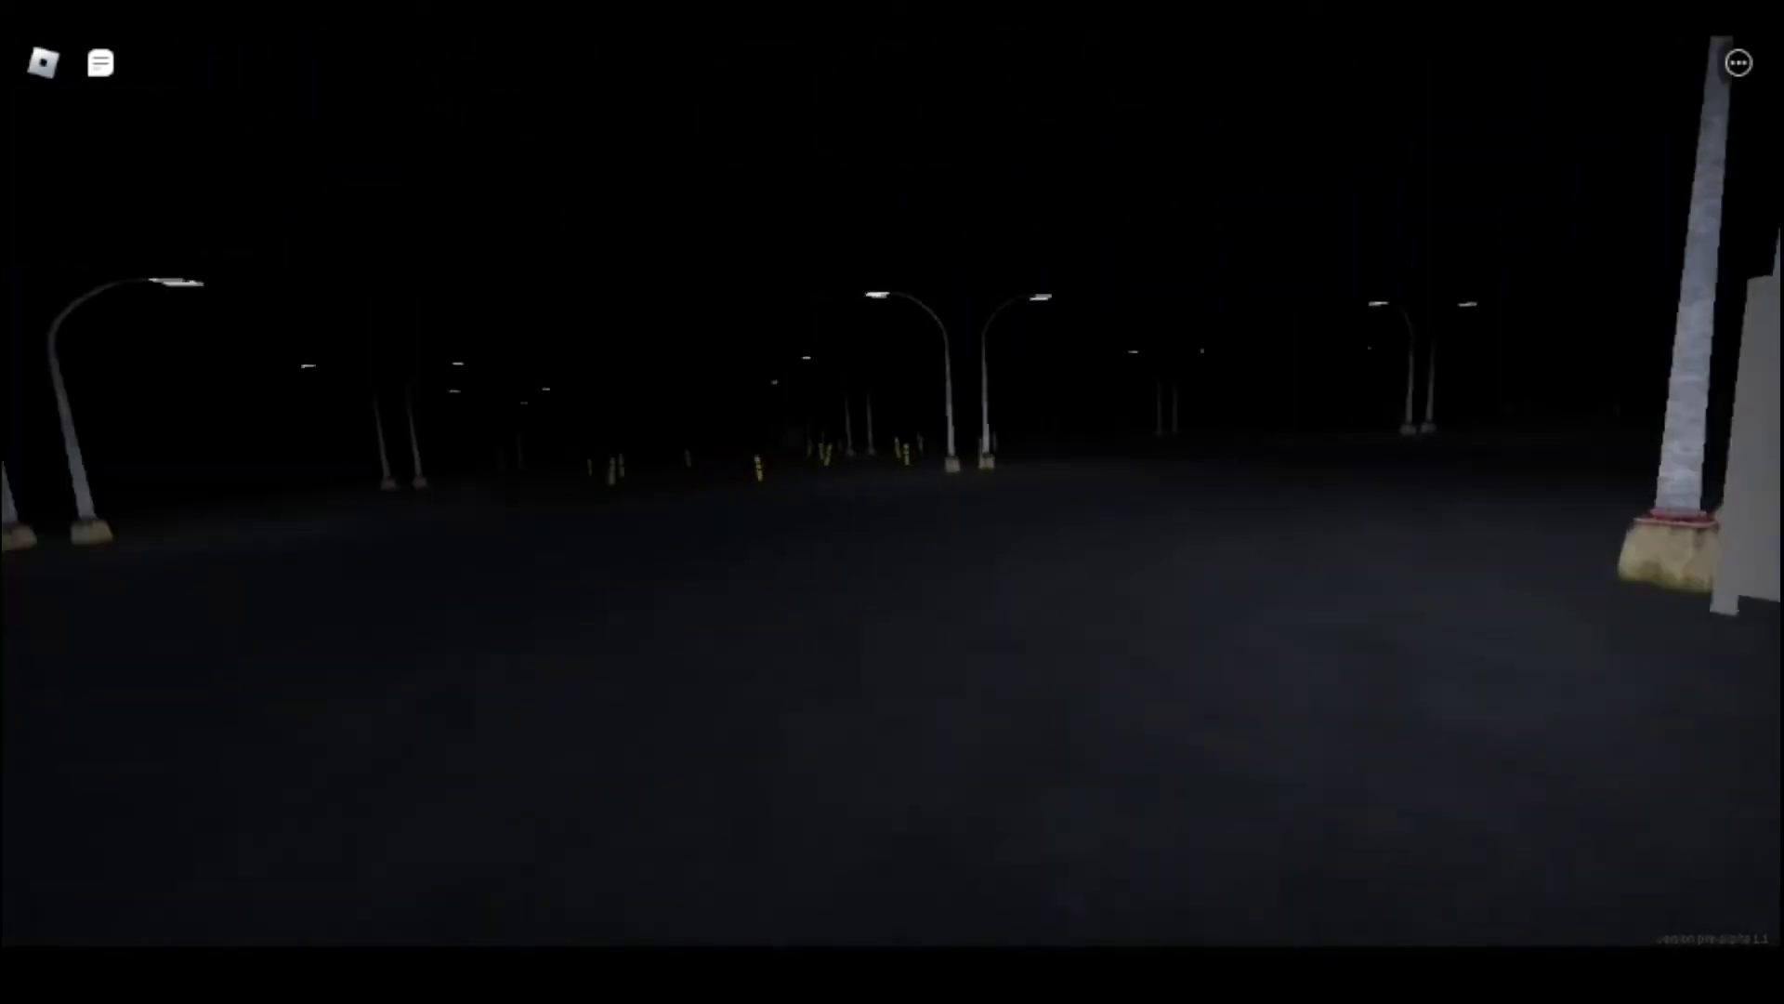
{"action": "key", "text": "w"}
{"action": "key", "text": "a"}
{"action": "key", "text": "s"}
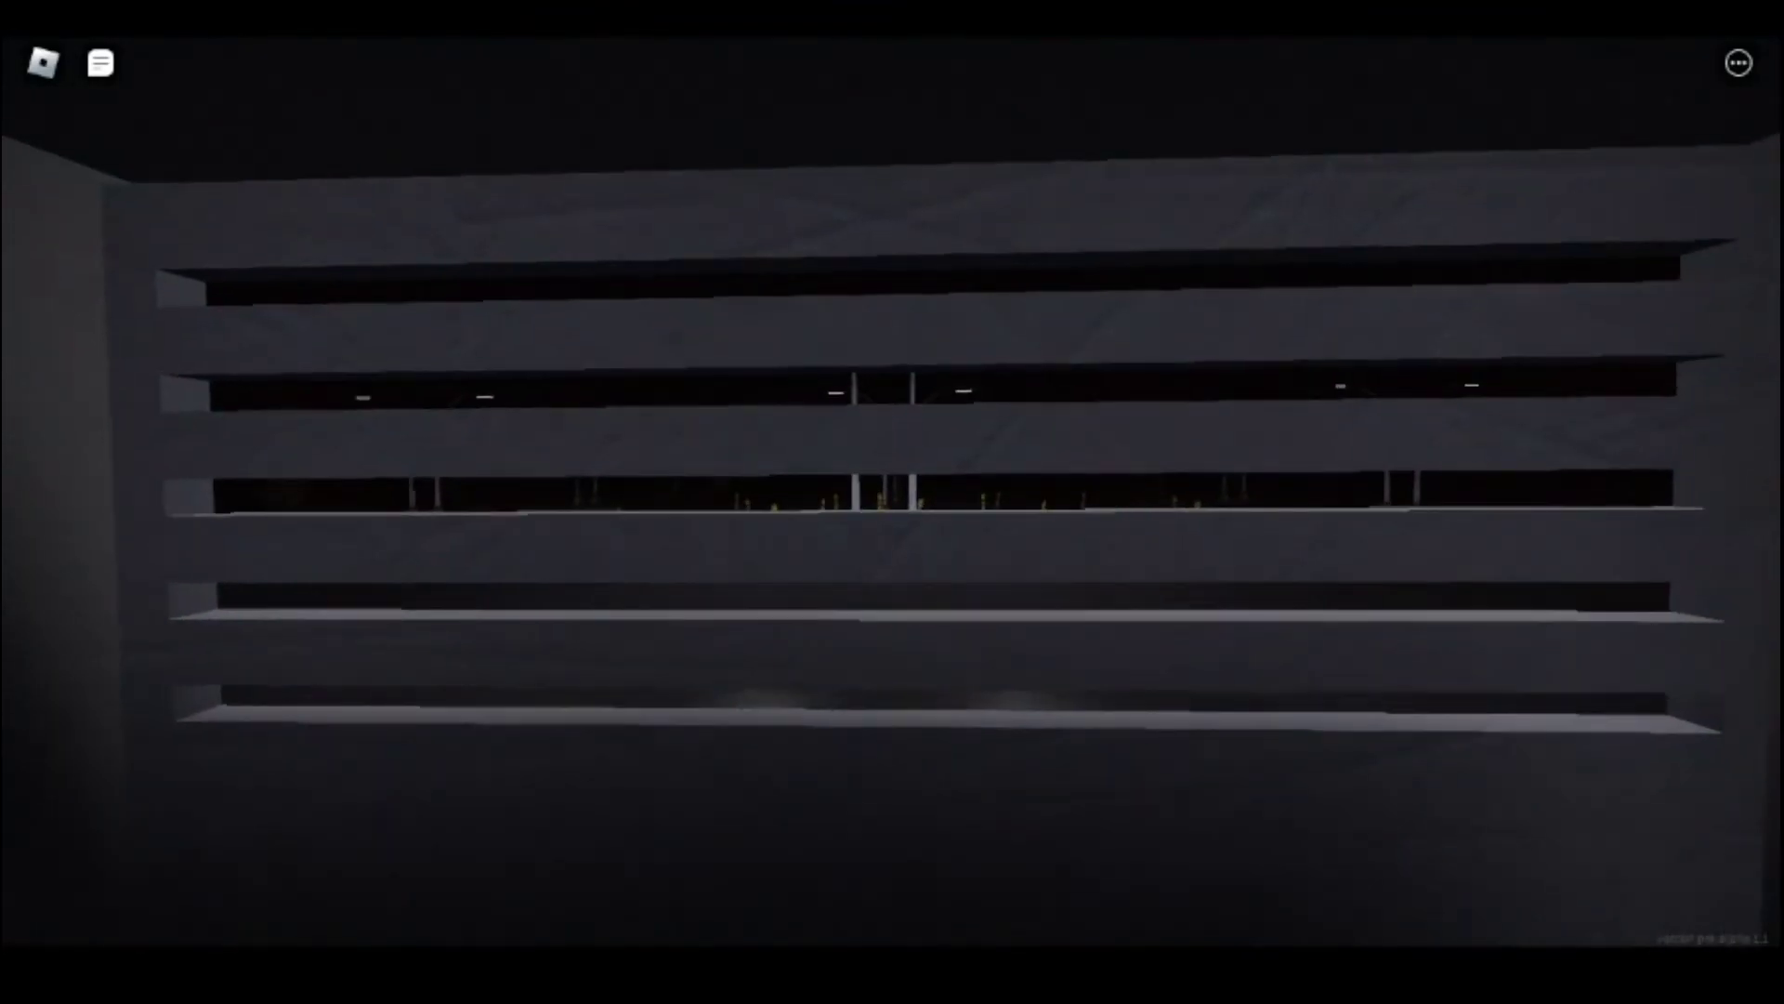
{"action": "key", "text": "Left"}
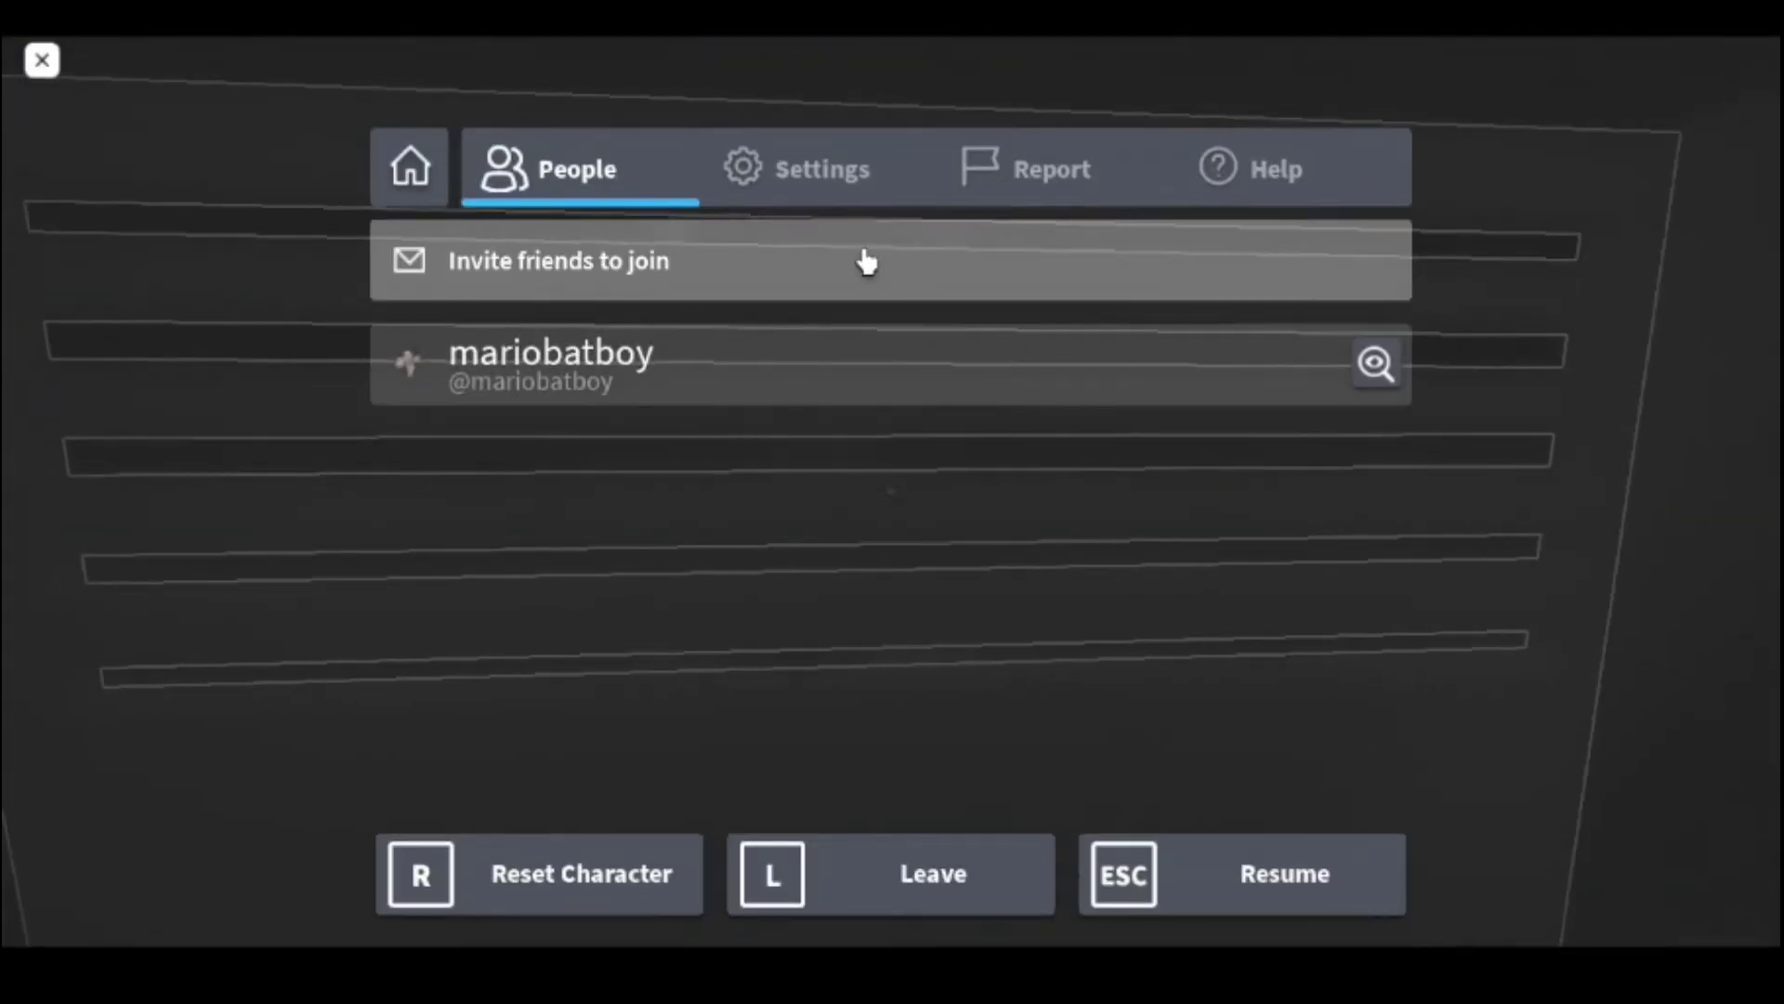
Step: Switch the Roblox game menu to its Settings page
{"action": "left_click", "coordinate": [821, 174]}
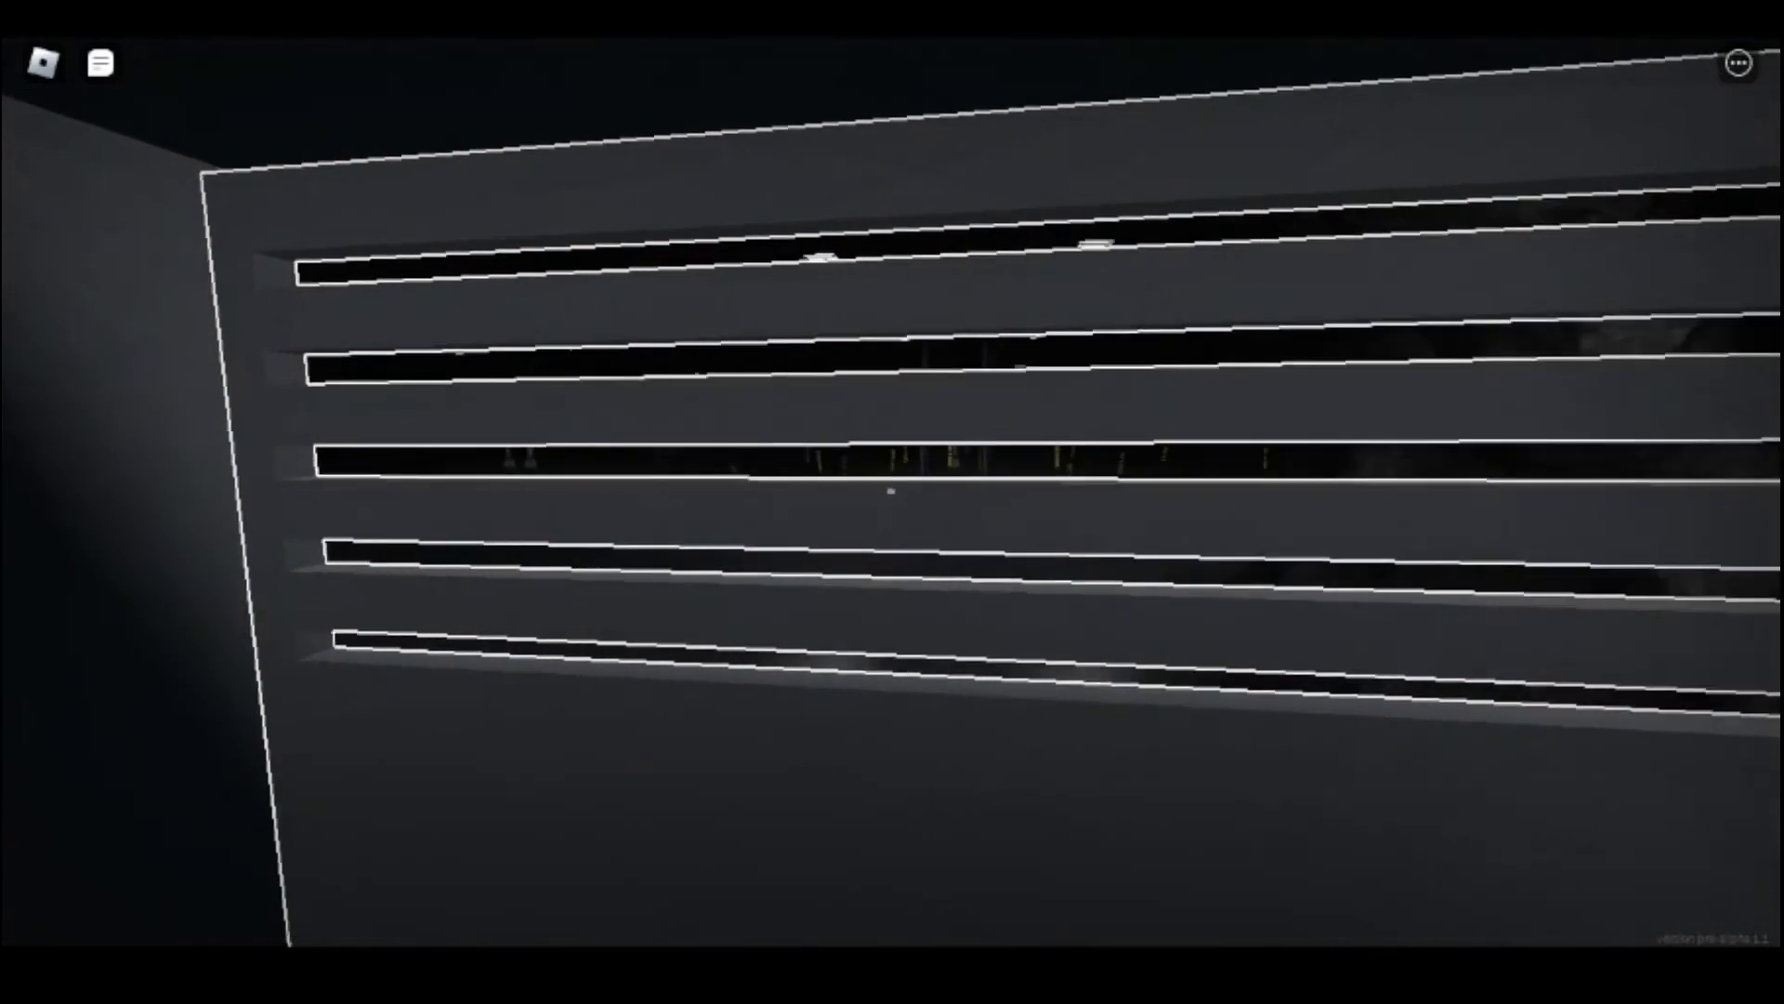
Step: Walk along the slatted wall toward the corner until the character dies
{"action": "key", "text": "w"}
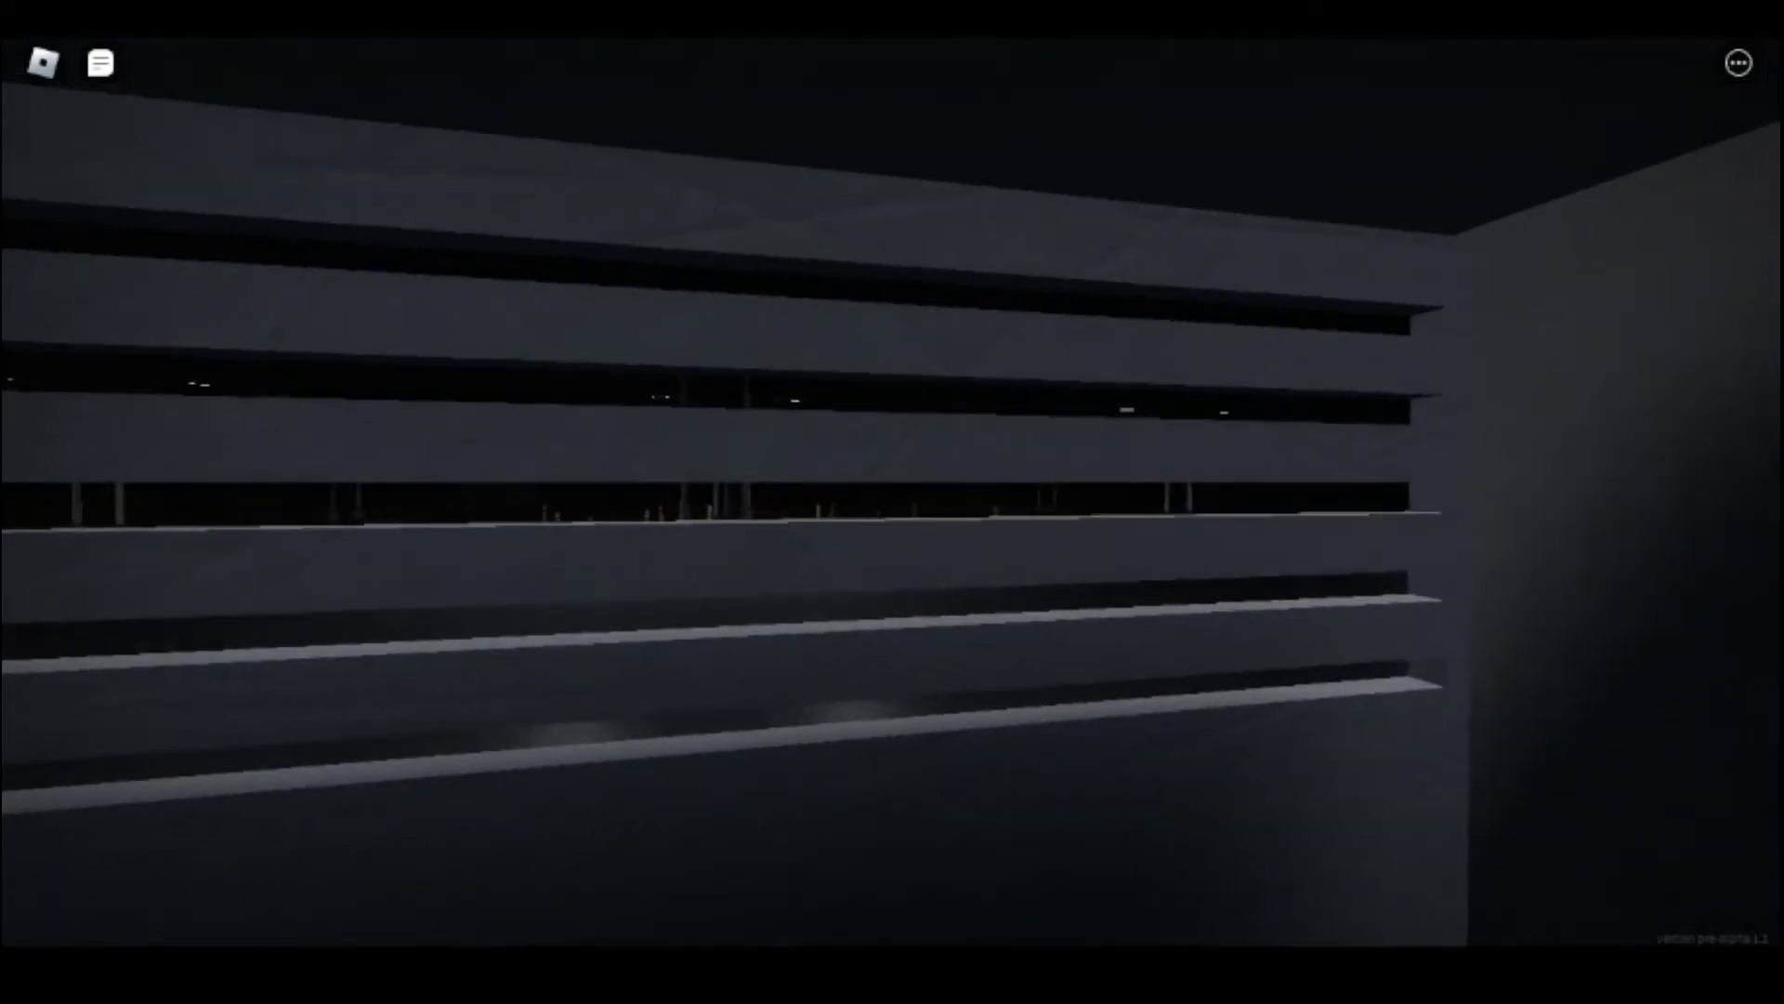